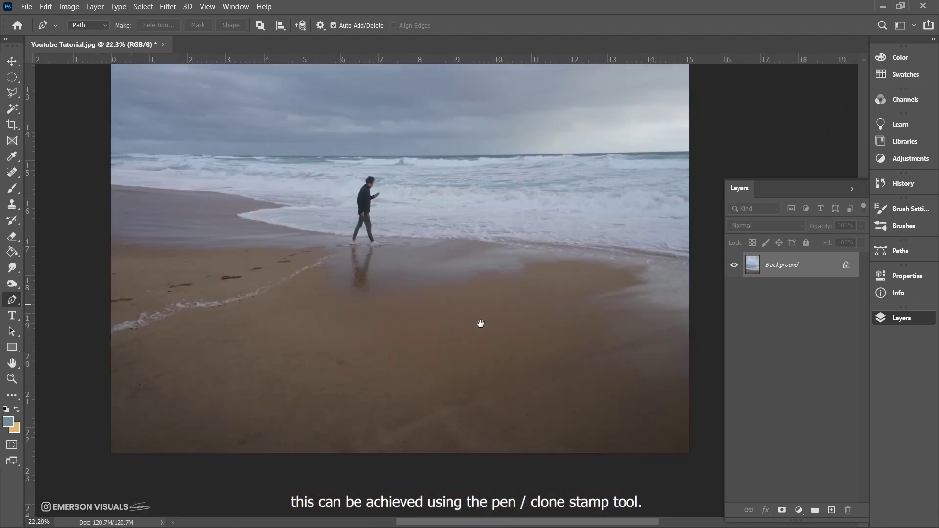
# Outline a wedge-shaped patch of sand near the photo's lower edge with the Pen tool, convert it to a selection, fill it and deselect.
pyautogui.click(376, 434)
pyautogui.click(491, 375)
pyautogui.rightClick(402, 421)
pyautogui.click(485, 191)
pyautogui.press('Return')
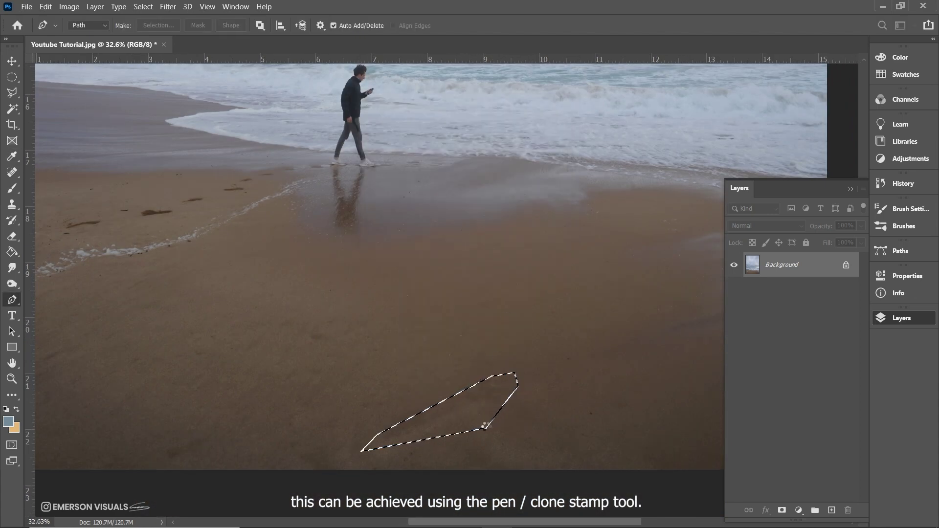
pyautogui.hotkey('ctrl', 'd')
# Retouch a small patch in the lower-left sand by filling a selection made from a Pen tool path, and deselect.
pyautogui.scroll(-4, 489, 421)
pyautogui.scroll(3, 493, 418)
pyautogui.scroll(-2, 493, 419)
pyautogui.scroll(5, 495, 397)
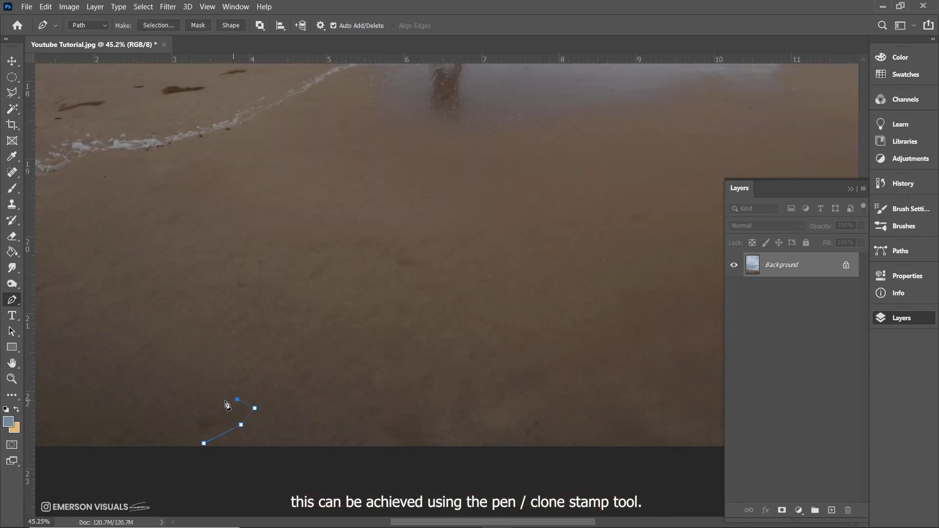
pyautogui.rightClick(215, 416)
pyautogui.click(310, 192)
pyautogui.press('Return')
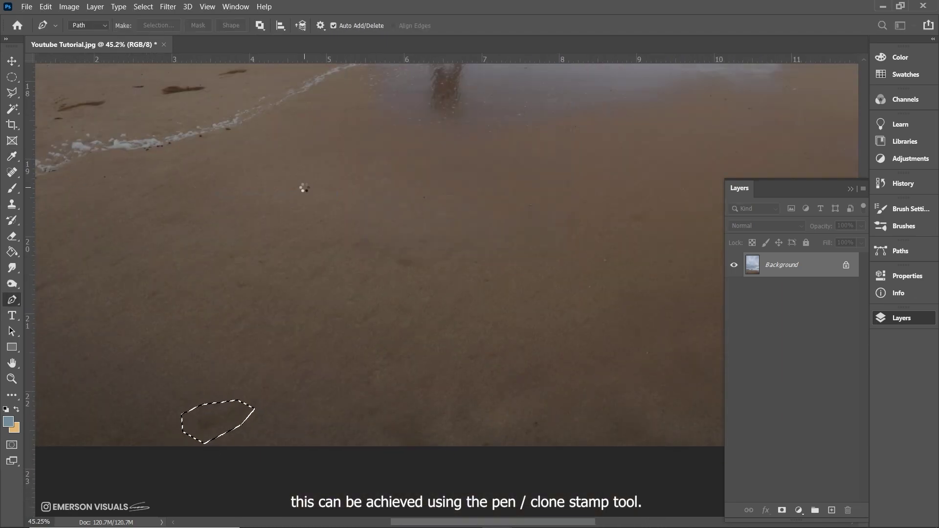
pyautogui.hotkey('ctrl', 'd')
# Retouch a small patch in the middle of the sand, below the man's reflection, by filling a Pen-path selection, and deselect.
pyautogui.scroll(1, 398, 361)
pyautogui.click(371, 316)
pyautogui.click(415, 310)
pyautogui.rightClick(370, 294)
pyautogui.click(432, 78)
pyautogui.press('Return')
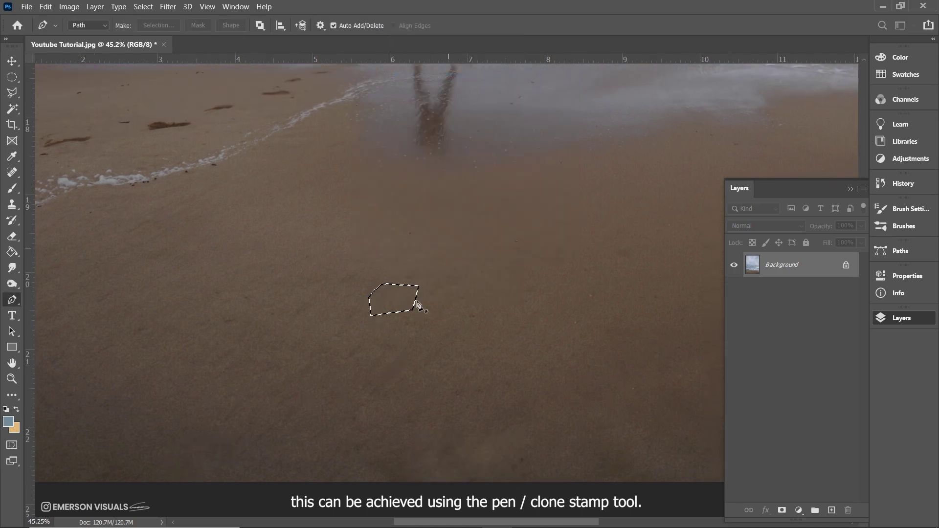
pyautogui.hotkey('ctrl', 'd')
# Outline the distant ships on the horizon with the Pen tool, convert the path to a selection, fill it and deselect.
pyautogui.moveTo(206, 117); pyautogui.dragTo(137, 415)
pyautogui.scroll(4, 376, 264)
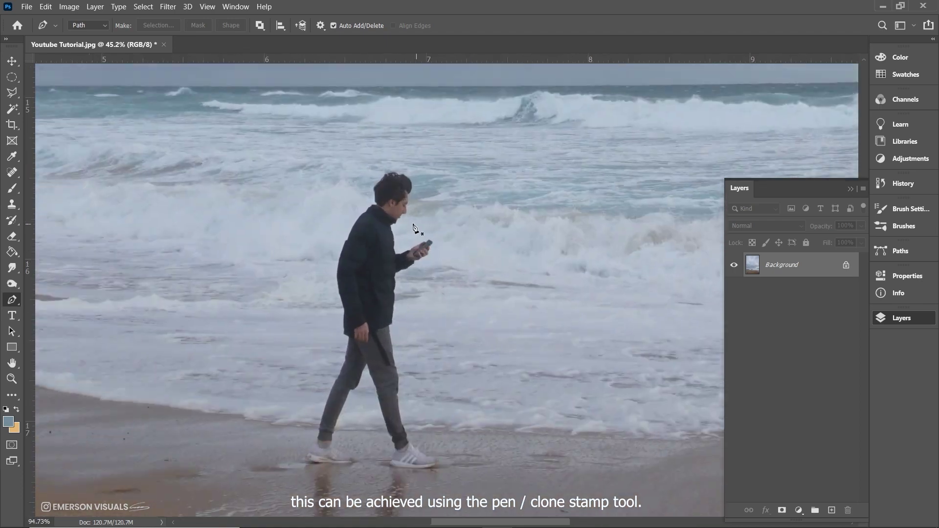
pyautogui.scroll(-2, 413, 225)
pyautogui.moveTo(598, 216); pyautogui.dragTo(409, 297)
pyautogui.scroll(-4, 409, 298)
pyautogui.scroll(9, 460, 254)
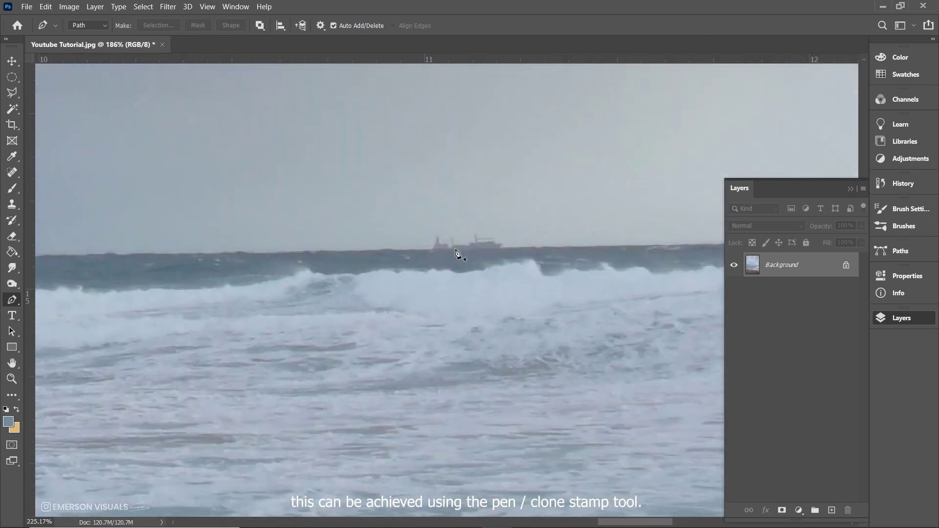
pyautogui.scroll(3, 457, 254)
pyautogui.click(429, 239)
pyautogui.click(405, 260)
pyautogui.rightClick(449, 244)
pyautogui.click(496, 290)
pyautogui.press('Return')
pyautogui.hotkey('ctrl', 'd')
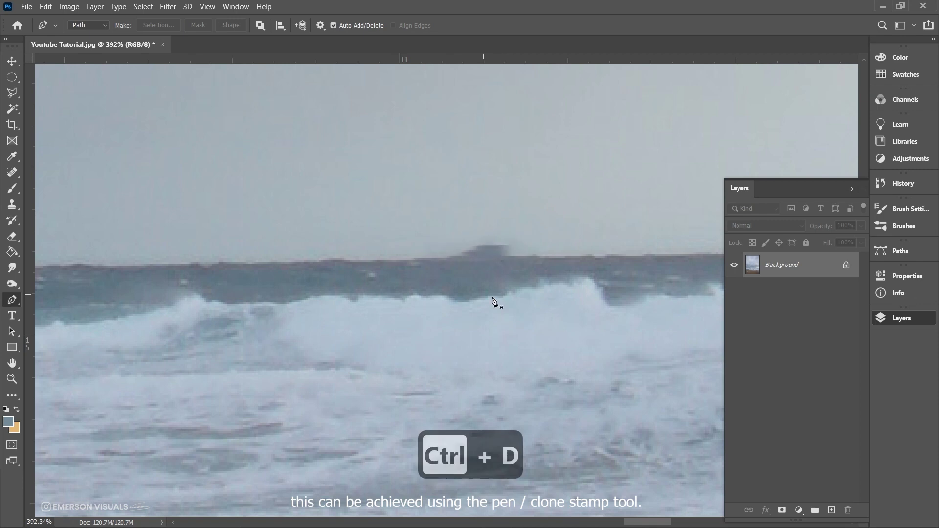
# Retouch the long streak at the sand's right edge by filling a selection made from a Pen tool path, and deselect.
pyautogui.scroll(-3, 485, 306)
pyautogui.scroll(-6, 478, 307)
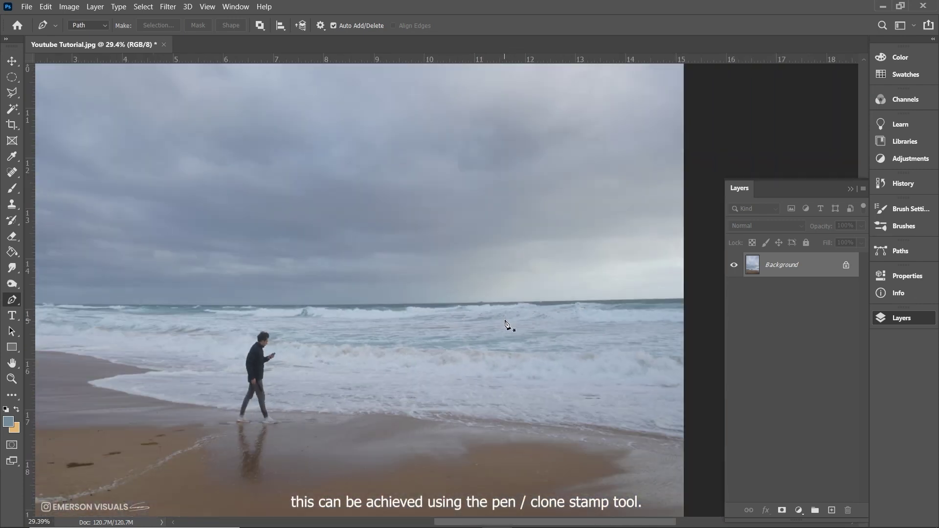
pyautogui.scroll(3, 467, 449)
pyautogui.moveTo(467, 448); pyautogui.dragTo(392, 327)
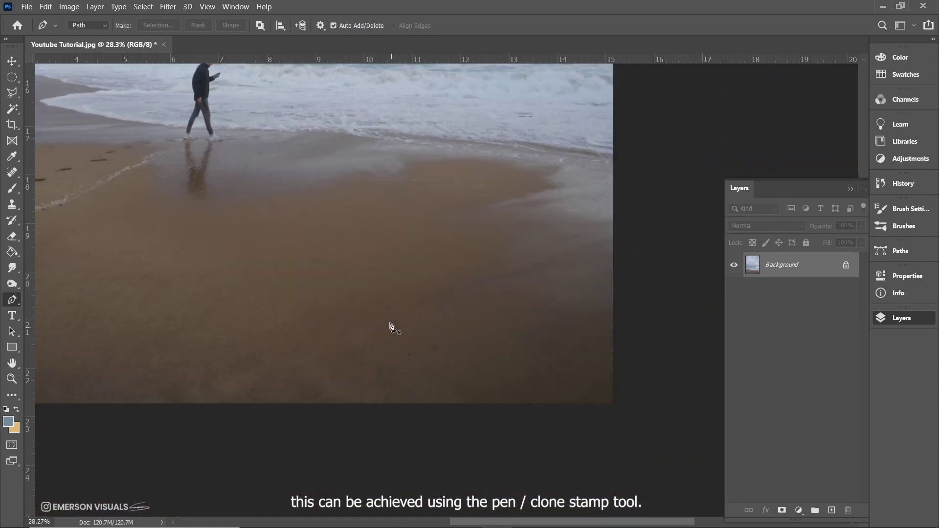
pyautogui.click(480, 289)
pyautogui.click(471, 270)
pyautogui.rightClick(509, 255)
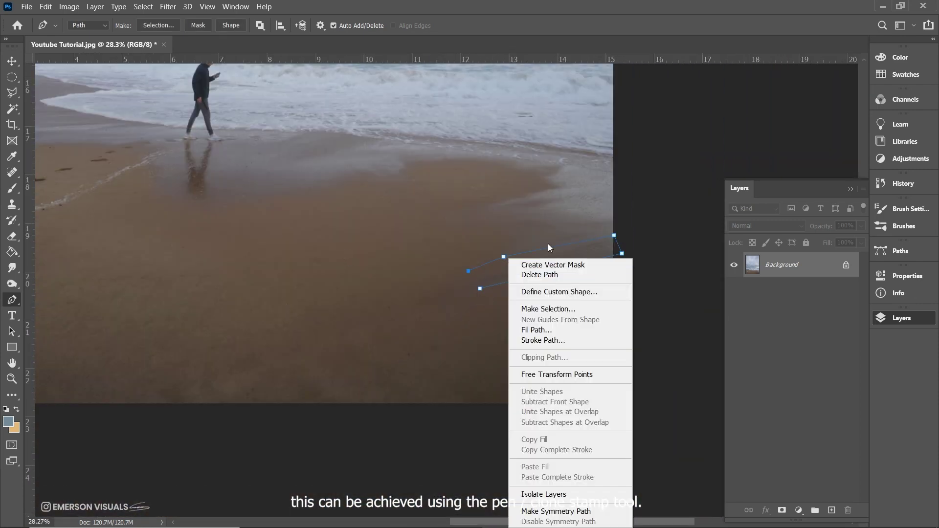
pyautogui.click(540, 308)
pyautogui.click(550, 153)
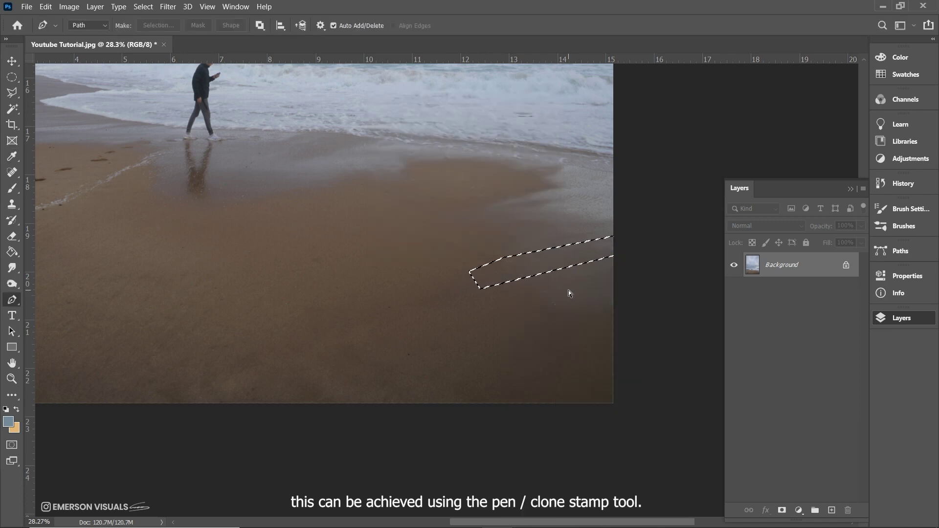
pyautogui.hotkey('ctrl', 'd')
# Crop the photo to a 4 : 5 (8 : 10) ratio, trimming sky and lower sand to frame the walking man.
pyautogui.scroll(-4, 406, 315)
pyautogui.scroll(2, 471, 406)
pyautogui.scroll(-1, 472, 402)
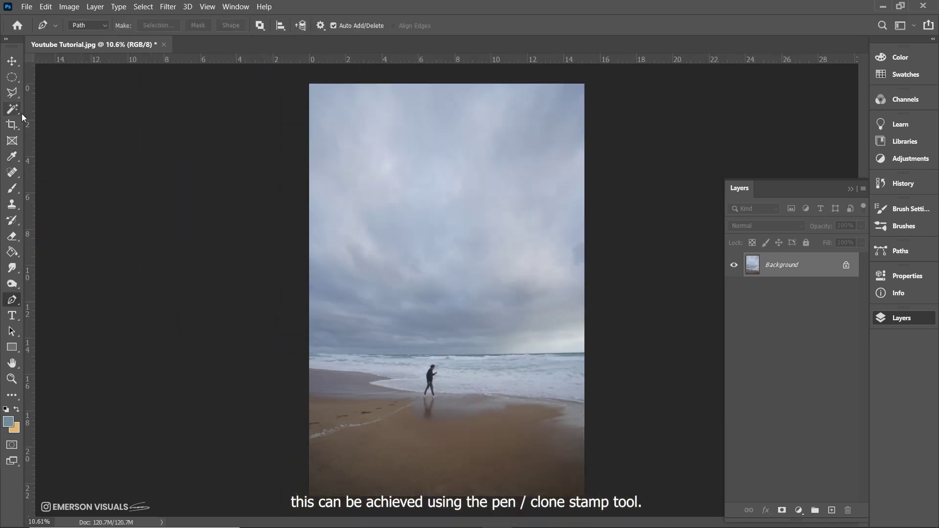
pyautogui.click(14, 124)
pyautogui.click(466, 284)
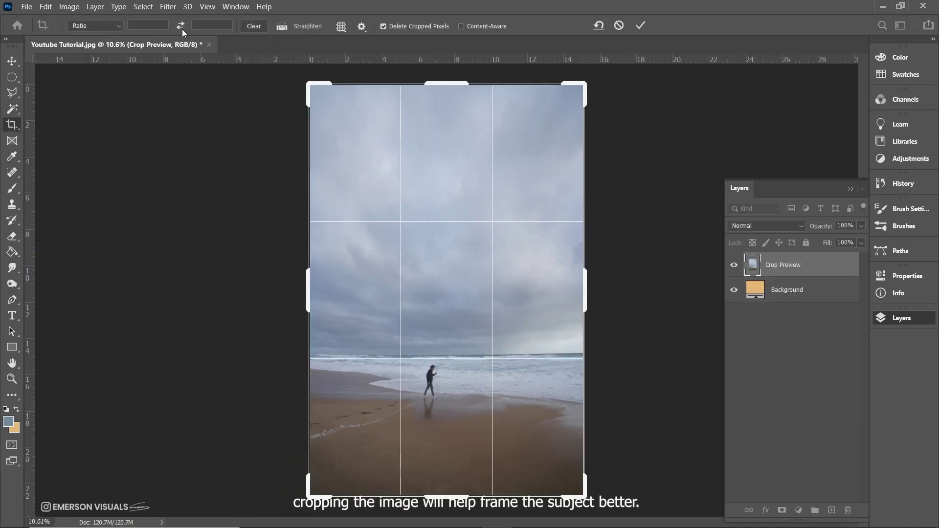
pyautogui.click(104, 28)
pyautogui.click(106, 84)
pyautogui.moveTo(504, 275); pyautogui.dragTo(505, 262)
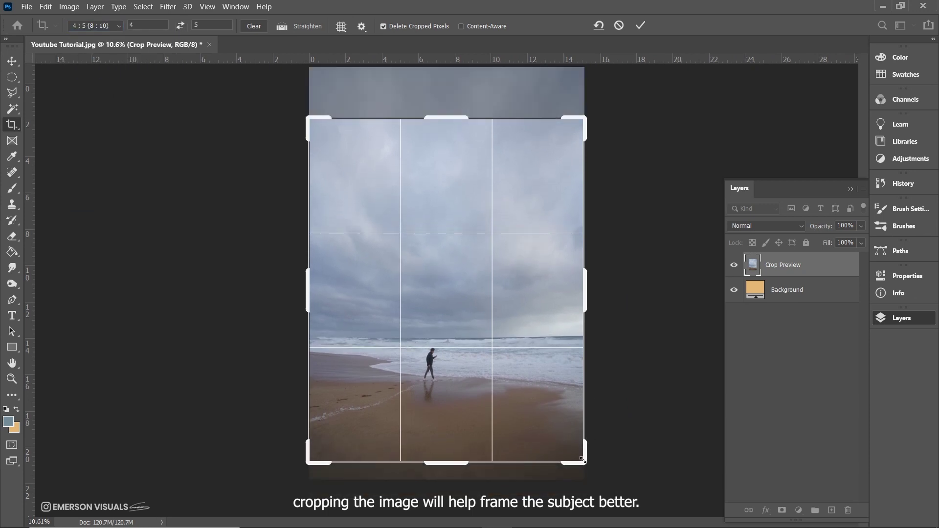
pyautogui.moveTo(584, 460); pyautogui.dragTo(576, 452)
pyautogui.moveTo(503, 369); pyautogui.dragTo(504, 352)
pyautogui.press('Return')
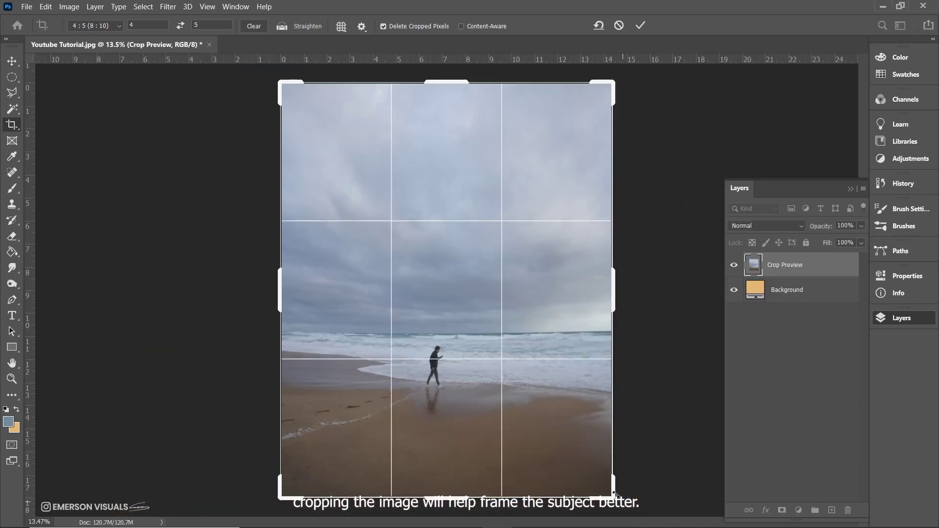
# Crop the photo slightly tighter at the 4 : 5 ratio, trimming a strip off the right side.
pyautogui.moveTo(614, 494); pyautogui.dragTo(604, 486)
pyautogui.moveTo(532, 446); pyautogui.dragTo(532, 445)
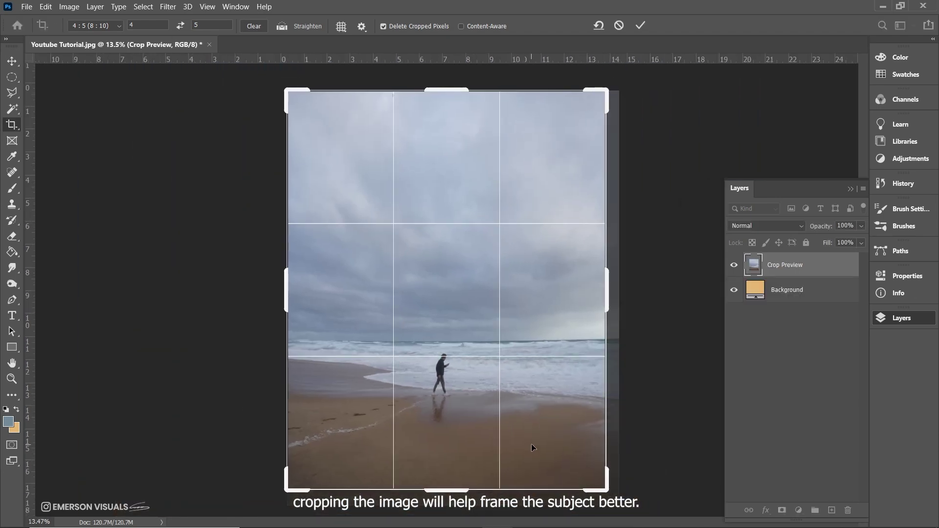
pyautogui.press('Return')
# Remove the dark specks on the wet sand and just below it at the left with the Clone Stamp tool.
pyautogui.press('p')
pyautogui.moveTo(504, 371); pyautogui.dragTo(526, 376)
pyautogui.moveTo(526, 376); pyautogui.dragTo(550, 342)
pyautogui.moveTo(170, 430); pyautogui.dragTo(288, 429)
pyautogui.moveTo(288, 429); pyautogui.dragTo(249, 426)
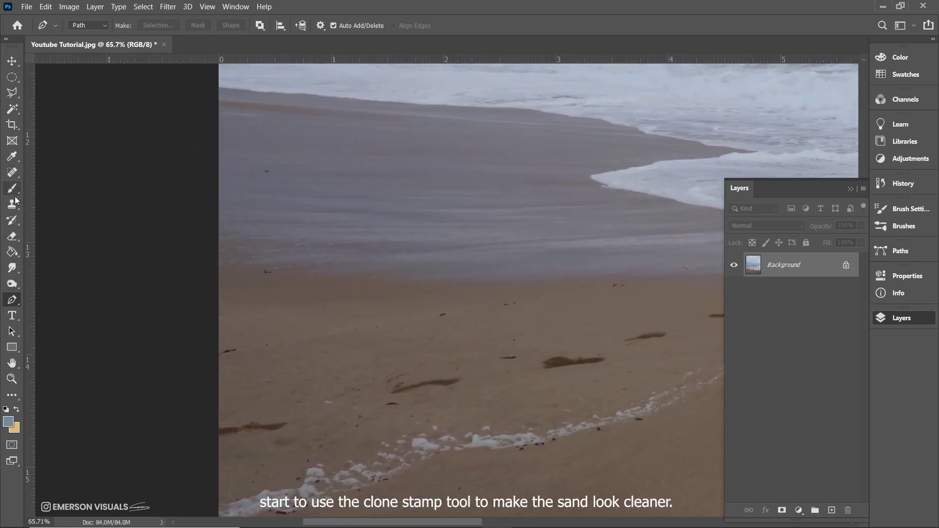
pyautogui.click(13, 204)
pyautogui.moveTo(282, 337); pyautogui.dragTo(263, 374)
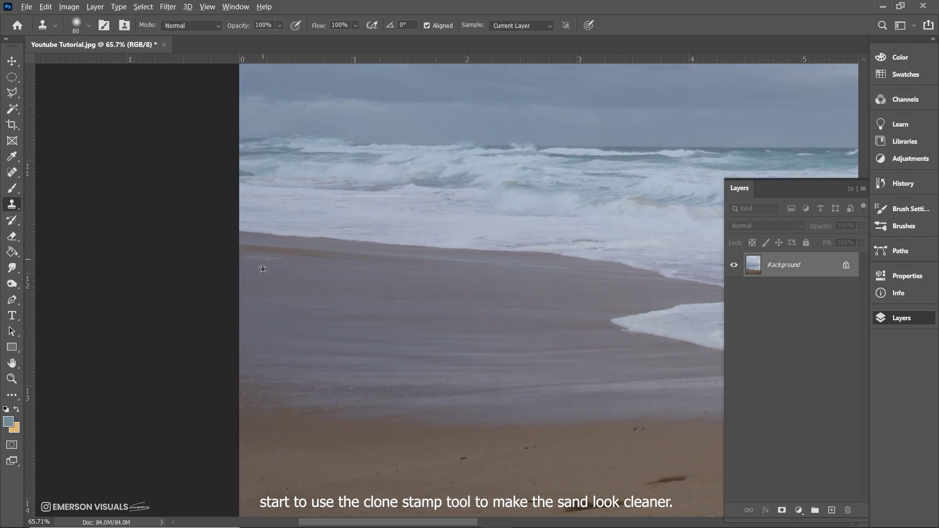
pyautogui.moveTo(452, 329); pyautogui.dragTo(413, 300)
pyautogui.moveTo(439, 399)
pyautogui.mouseDown()
pyautogui.moveTo(352, 334)
pyautogui.moveTo(349, 369)
pyautogui.moveTo(307, 310)
pyautogui.mouseUp()
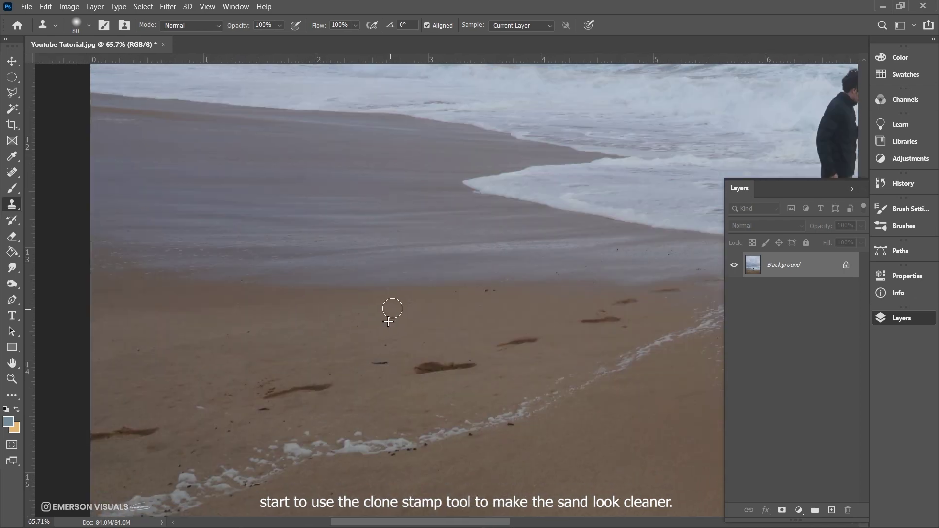
# Clone clean sand over the small specks around the footprints and along the foam line.
pyautogui.hscroll(2, 388, 321)
pyautogui.hscroll(-5, 330, 353)
pyautogui.scroll(-1, 329, 353)
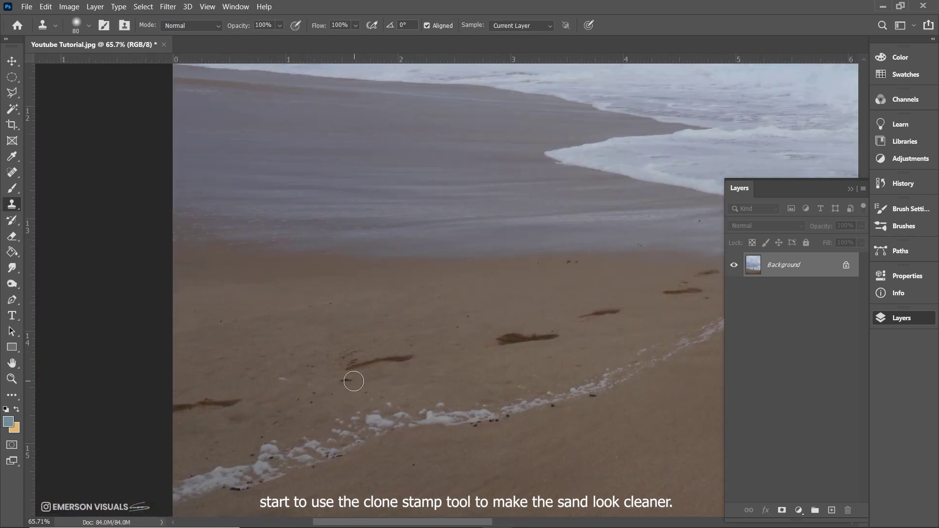
pyautogui.moveTo(348, 413); pyautogui.dragTo(292, 309)
pyautogui.scroll(-6, 440, 377)
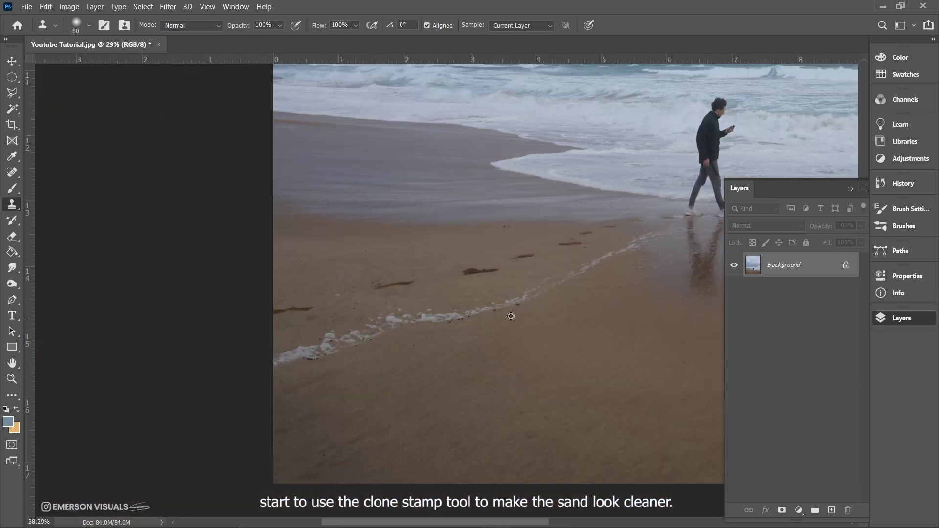
pyautogui.scroll(12, 509, 317)
pyautogui.click(461, 270)
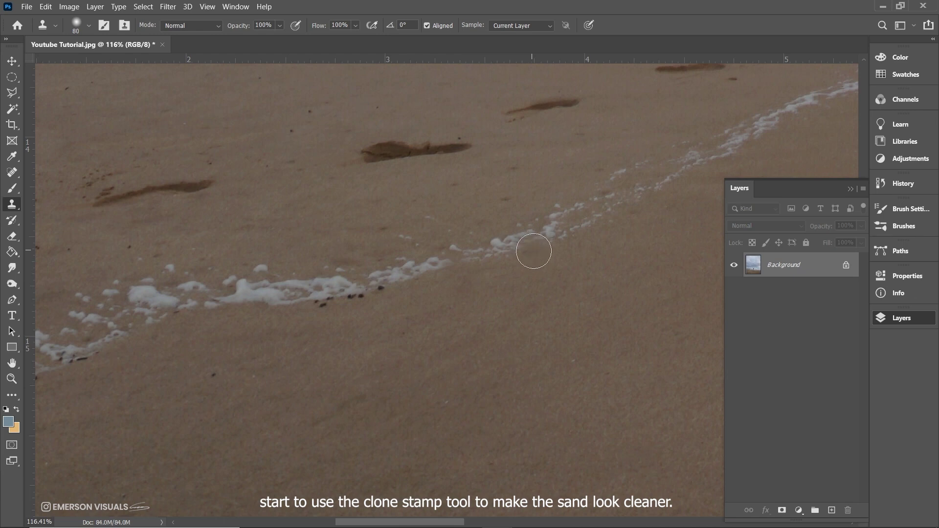
# Convert the Background into a regular layer named ORIGINAL PHOTO.
pyautogui.doubleClick(780, 265)
pyautogui.write('ORIGINAL PHOTO')
pyautogui.press('Return')
# Create a layer group named ORIGINAL containing the ORIGINAL PHOTO layer, and label the group orange.
pyautogui.click(816, 511)
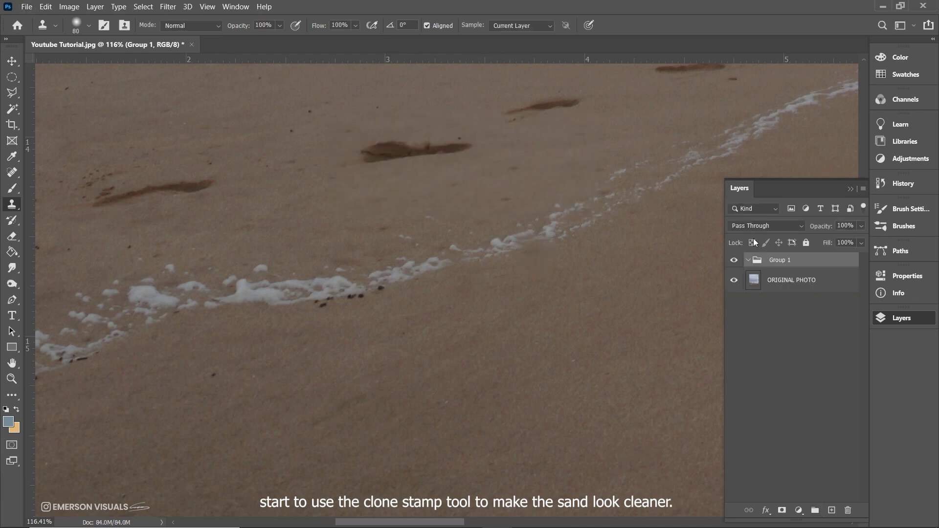
pyautogui.doubleClick(778, 260)
pyautogui.write('ORIGINAL')
pyautogui.press('Return')
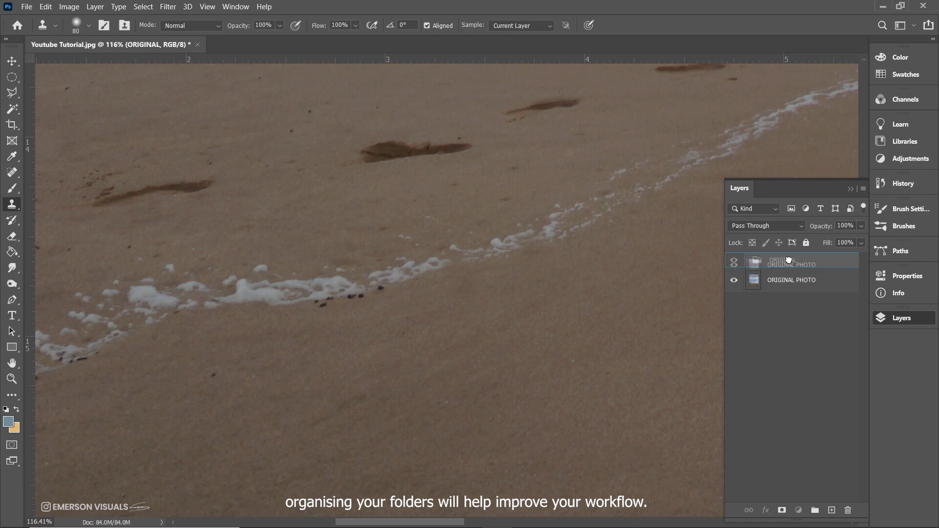
pyautogui.rightClick(786, 258)
pyautogui.click(807, 471)
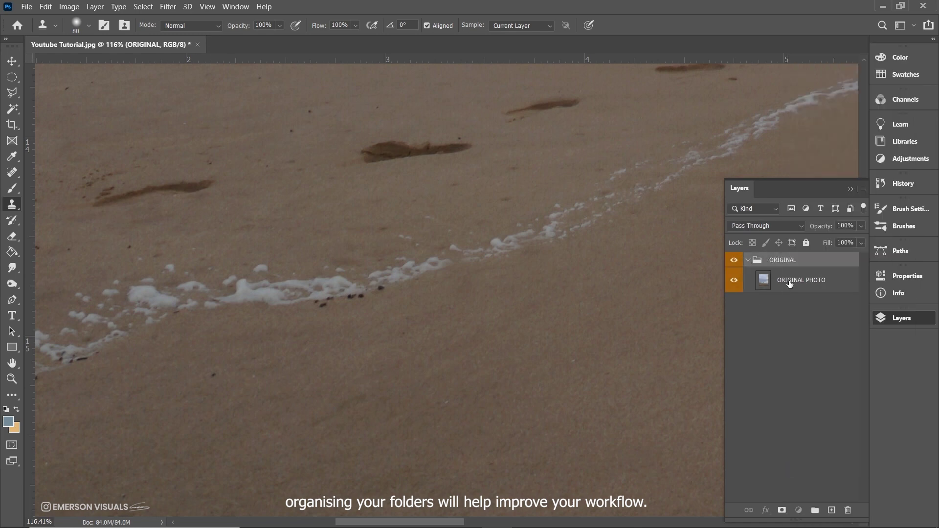
# Clone out the small marks around the leftmost footprints on the ORIGINAL PHOTO layer.
pyautogui.click(790, 284)
pyautogui.scroll(-10, 498, 286)
pyautogui.moveTo(496, 286); pyautogui.dragTo(244, 346)
pyautogui.moveTo(288, 420); pyautogui.dragTo(328, 461)
pyautogui.scroll(10, 158, 375)
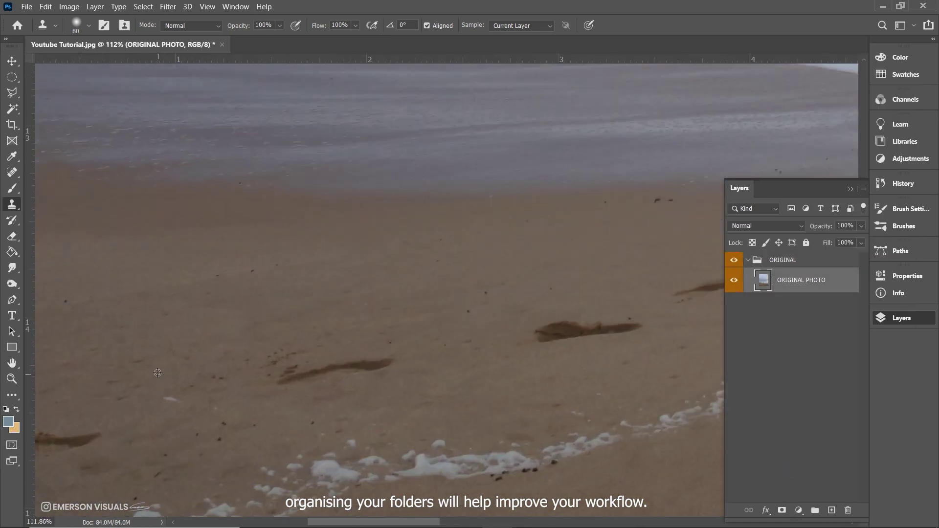
pyautogui.hscroll(-5, 305, 339)
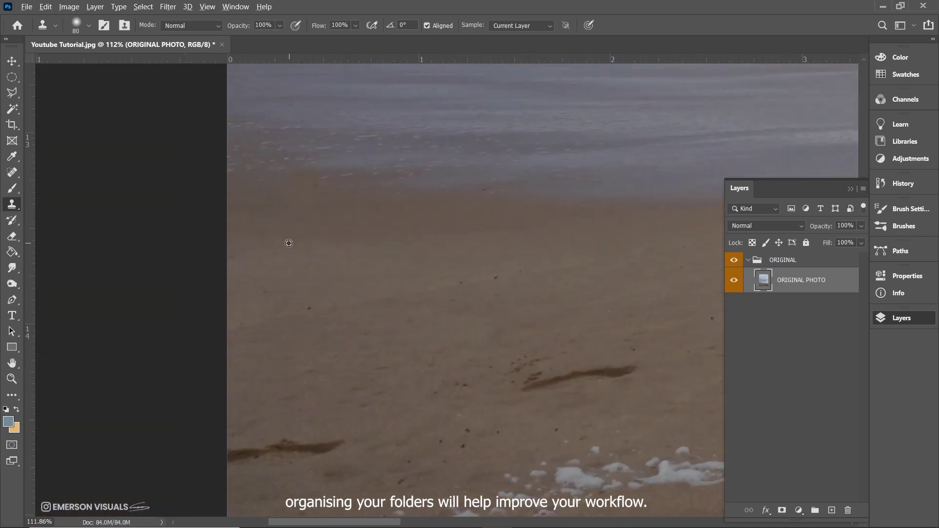
# Sample clean sand and clone it over the specks between the wet sand and the middle footprints.
pyautogui.scroll(-6, 313, 309)
pyautogui.moveTo(399, 295); pyautogui.dragTo(127, 305)
pyautogui.scroll(8, 389, 272)
pyautogui.keyDown('alt'); pyautogui.click(392, 274); pyautogui.keyUp('alt')
pyautogui.moveTo(363, 235); pyautogui.dragTo(397, 248)
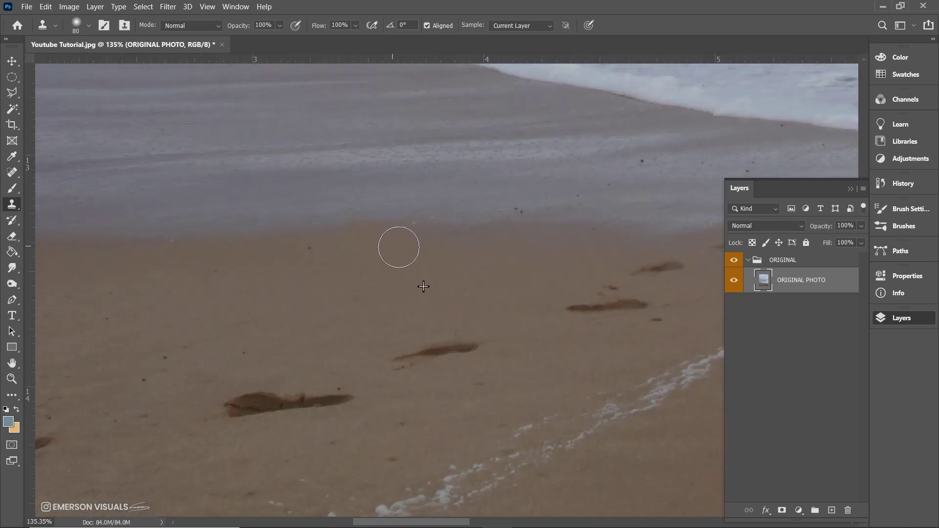
# Clone out the specks in the open sand to the right of the man's reflection.
pyautogui.scroll(-6, 440, 235)
pyautogui.moveTo(504, 244); pyautogui.dragTo(350, 441)
pyautogui.scroll(-6, 349, 442)
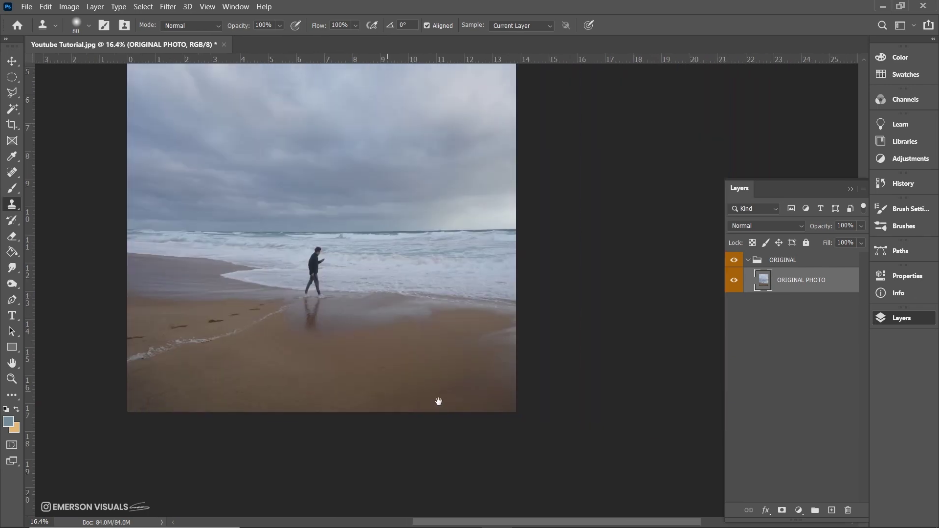
pyautogui.scroll(5, 441, 398)
pyautogui.scroll(3, 369, 390)
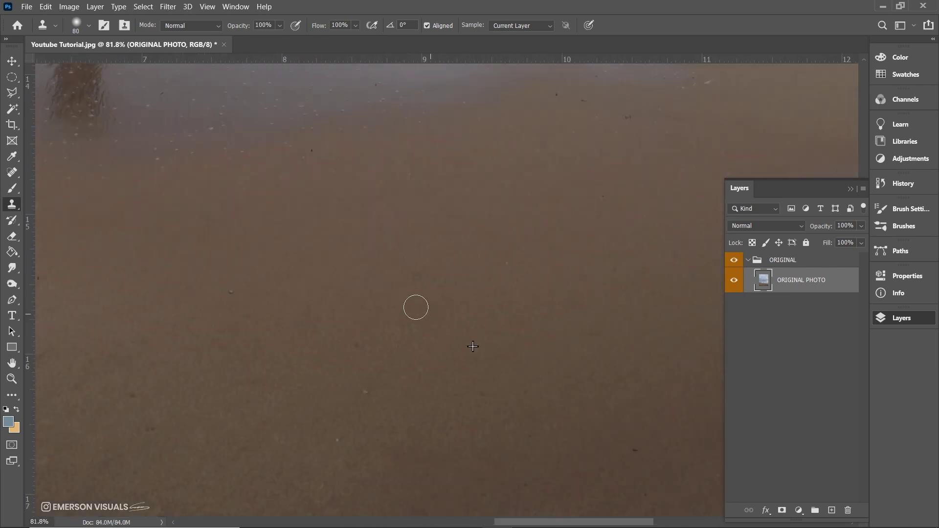
pyautogui.scroll(-6, 411, 311)
pyautogui.scroll(2, 528, 478)
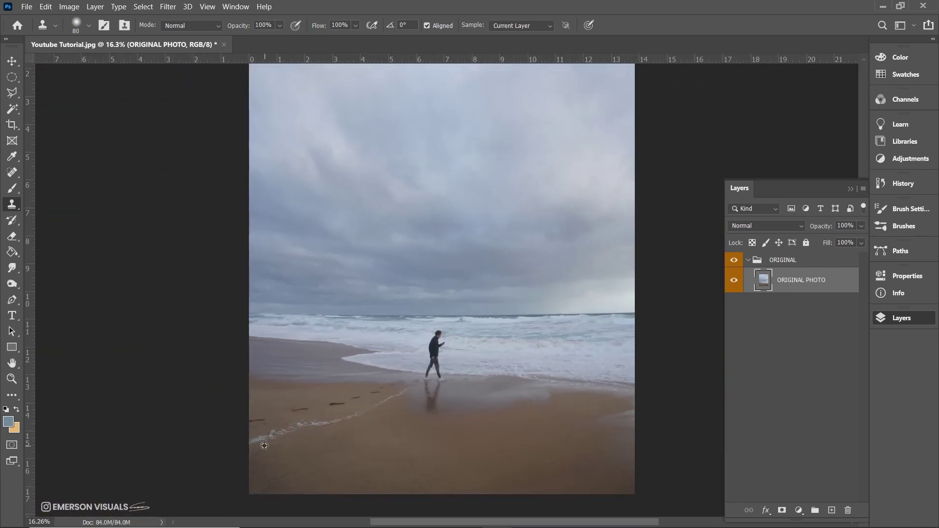
# Clone out the remaining dark specks near the left edge, just below the wet sand.
pyautogui.scroll(6, 264, 446)
pyautogui.moveTo(278, 429); pyautogui.dragTo(317, 292)
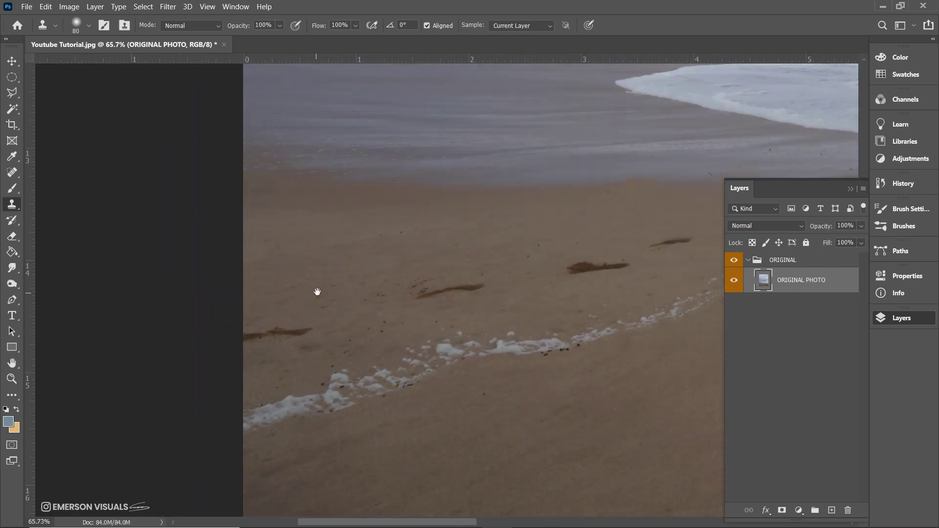
pyautogui.scroll(5, 411, 319)
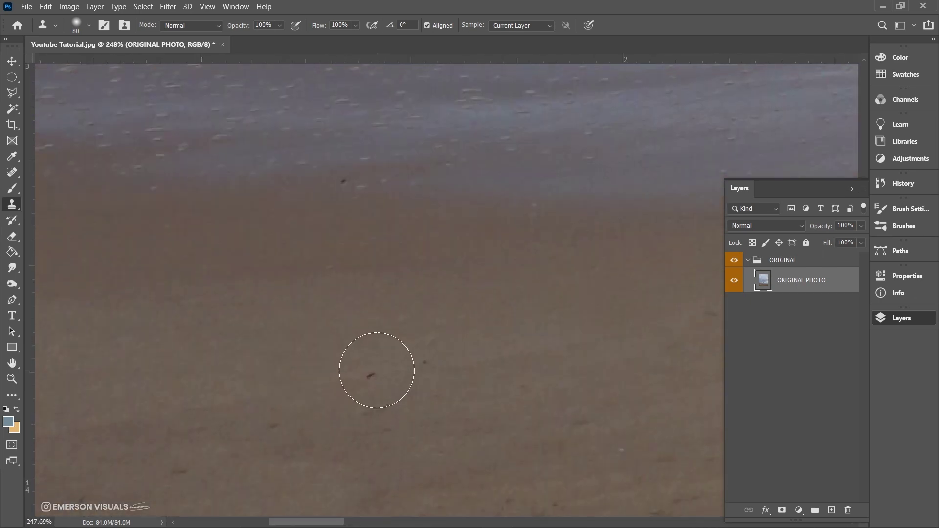
pyautogui.scroll(-10, 426, 342)
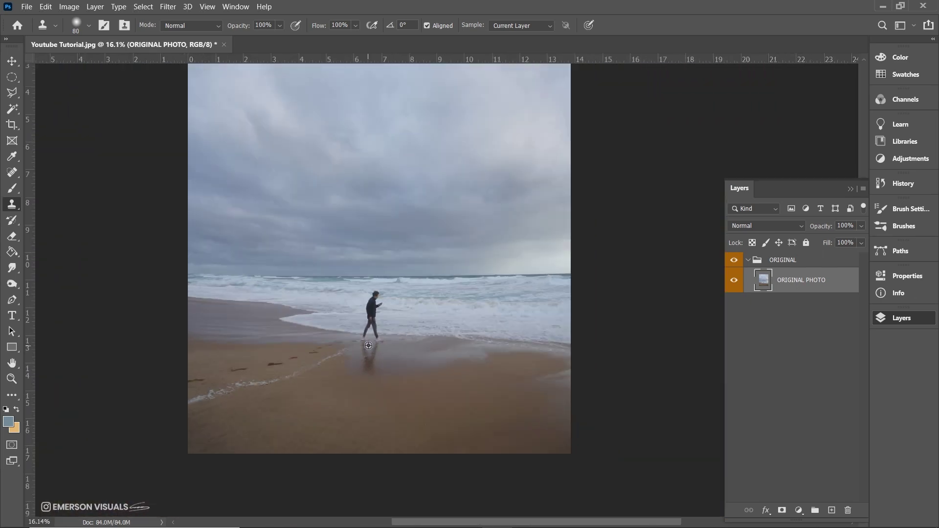
# Switch to the Move tool and select the ORIGINAL group.
pyautogui.scroll(-3, 368, 345)
pyautogui.scroll(2, 471, 376)
pyautogui.click(12, 61)
pyautogui.click(782, 260)
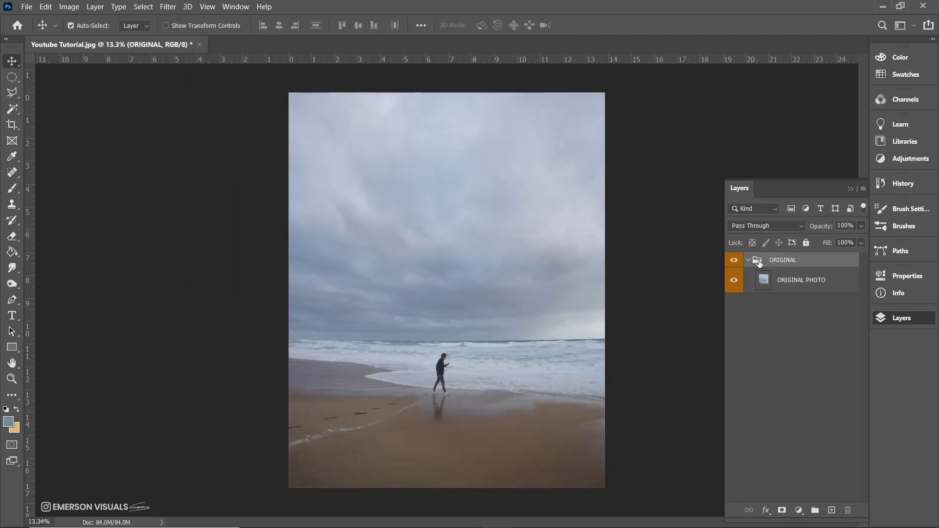
# Collapse the ORIGINAL group and create a new group above it named EDIT with a red colour label.
pyautogui.click(748, 261)
pyautogui.click(817, 512)
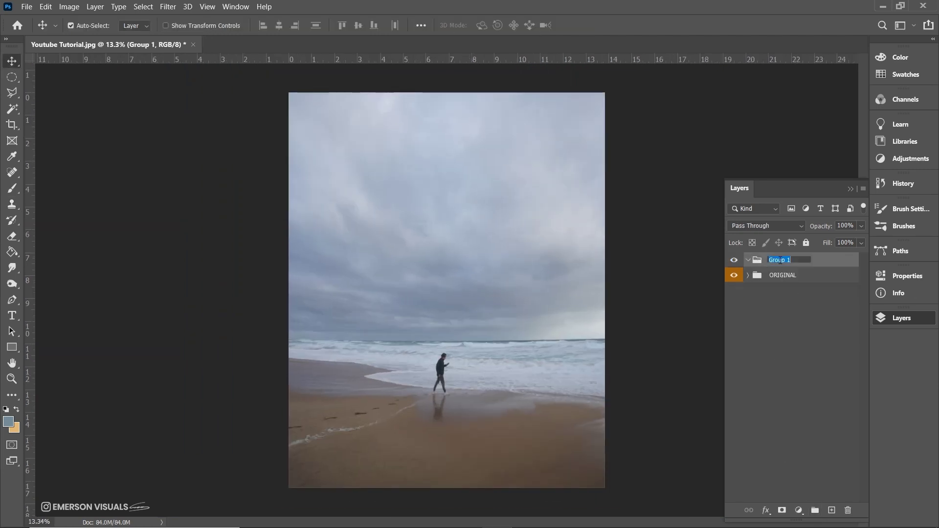
pyautogui.rightClick(776, 255)
pyautogui.click(843, 400)
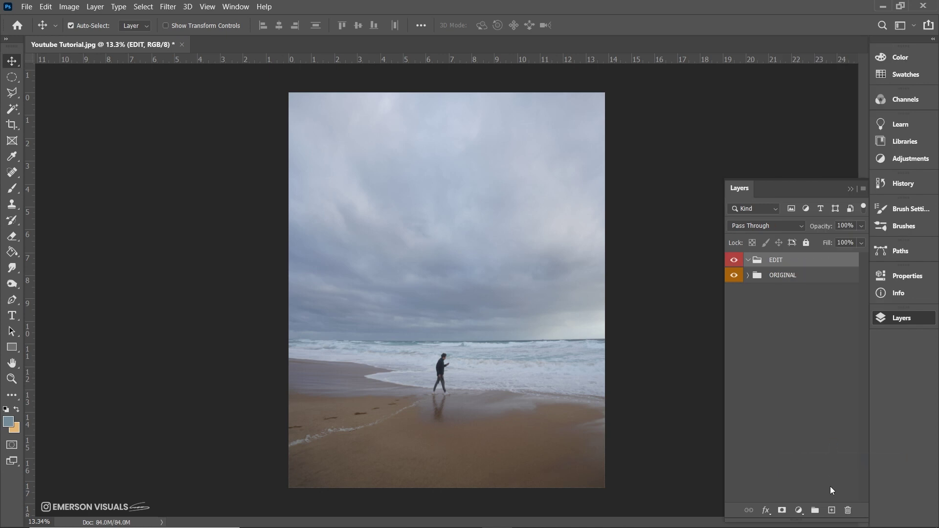
# Add a new layer inside the EDIT group and stamp the visible image onto it.
pyautogui.click(832, 510)
pyautogui.hotkey('ctrl', 'alt', 'shift', 'e')
pyautogui.scroll(1, 497, 363)
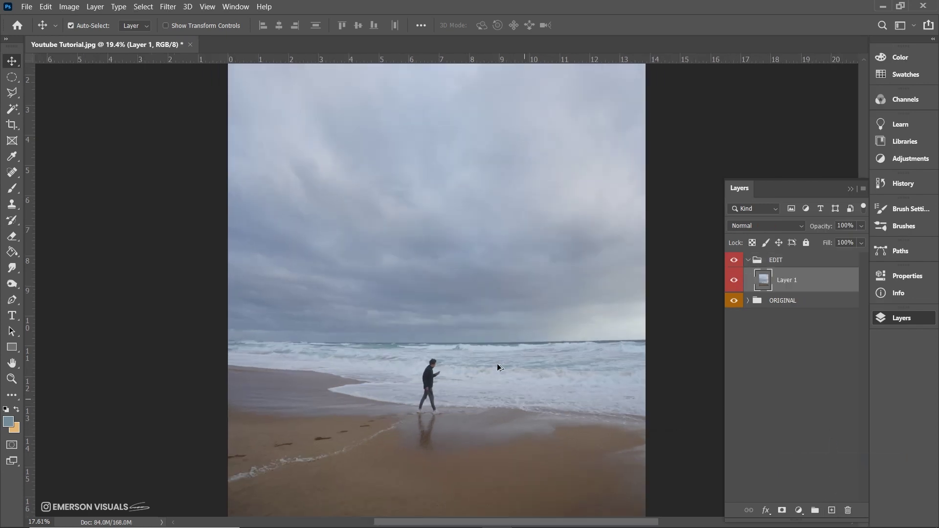
# Apply the Camera Raw Filter to the stamped layer, setting Exposure -0.05, Contrast +18, Highlights +13, Shadows +22, Whites +14 and Blacks -7.
pyautogui.click(174, 7)
pyautogui.click(215, 78)
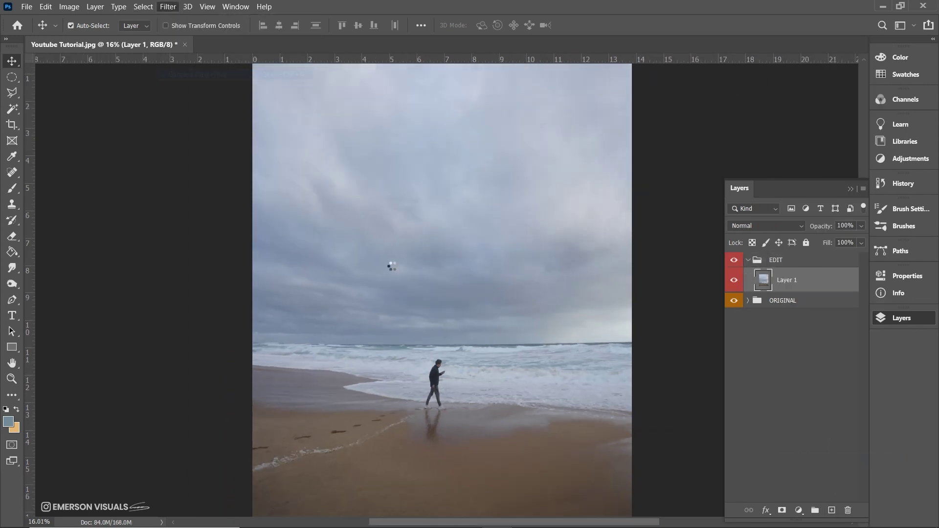
pyautogui.moveTo(678, 138); pyautogui.dragTo(672, 209)
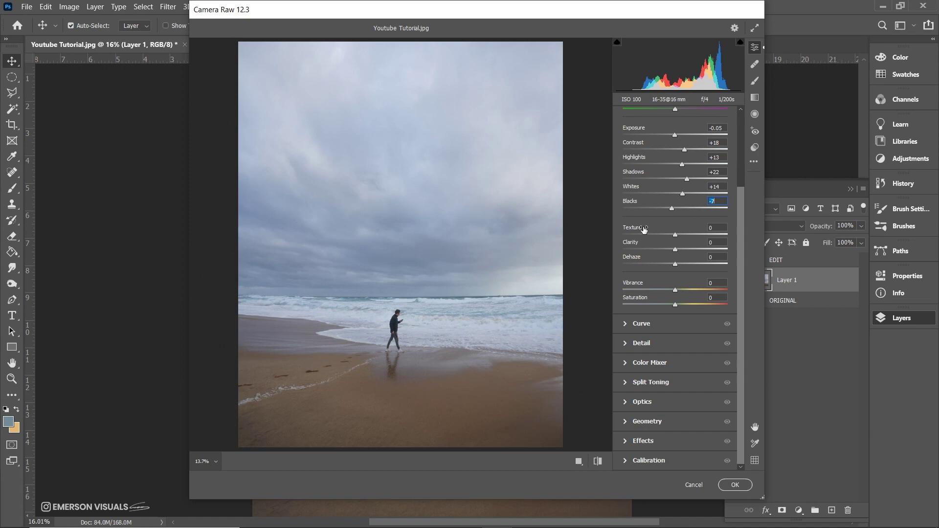
# Set Texture to -15, Clarity to +5, Dehaze to +2 and Vibrance to +9.
pyautogui.click(429, 328)
pyautogui.keyDown('alt'); pyautogui.click(349, 273); pyautogui.keyUp('alt')
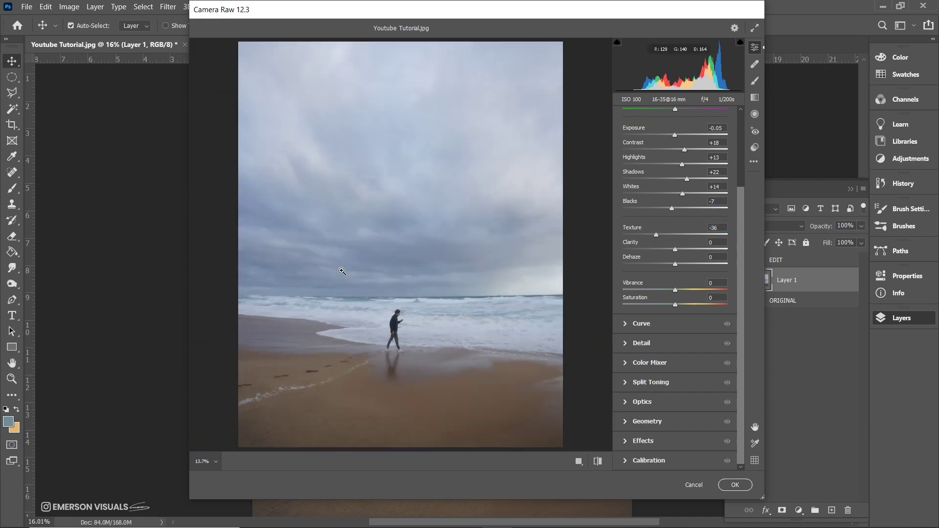
pyautogui.scroll(1, 410, 369)
pyautogui.moveTo(413, 350); pyautogui.dragTo(395, 194)
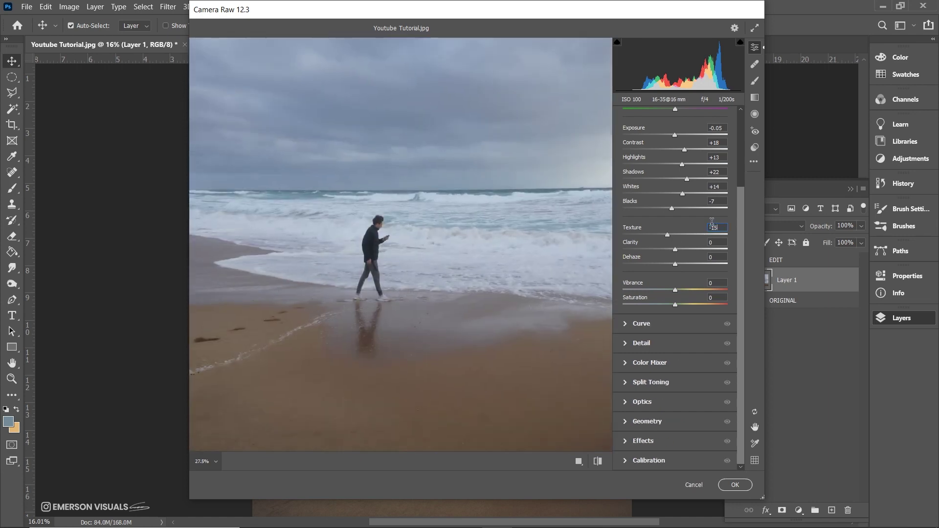
pyautogui.moveTo(691, 251); pyautogui.dragTo(656, 290)
# Shape the parametric curve for more contrast with Lights +23, Darks +2 and Shadows -10.
pyautogui.scroll(-5, 448, 273)
pyautogui.click(642, 324)
pyautogui.moveTo(698, 245); pyautogui.dragTo(697, 235)
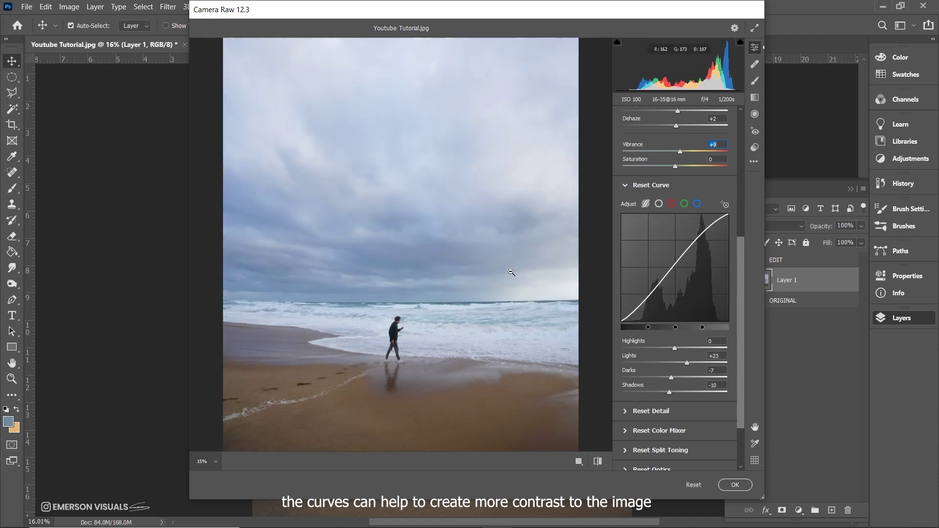
pyautogui.moveTo(643, 300); pyautogui.dragTo(652, 289)
# Set the Detail sharpening to 5.
pyautogui.scroll(-2, 652, 390)
pyautogui.click(710, 365)
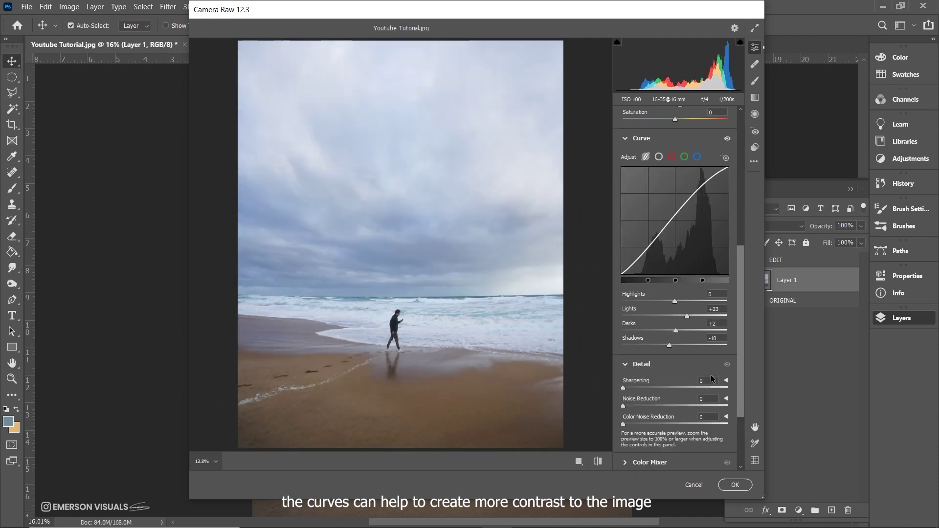
pyautogui.scroll(-4, 655, 391)
# In the Color Mixer, set the Oranges hue to -25 and the Oranges saturation to +6.
pyautogui.click(650, 378)
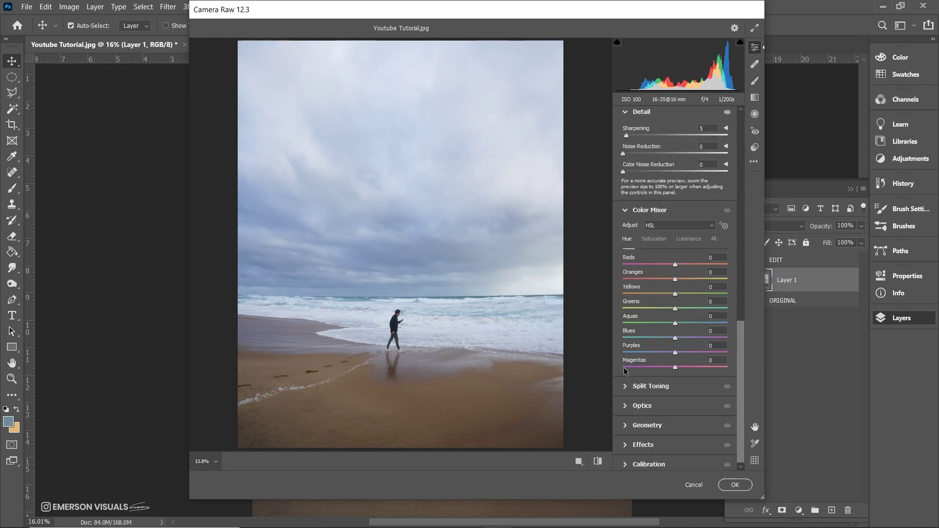
pyautogui.moveTo(680, 280); pyautogui.dragTo(683, 275)
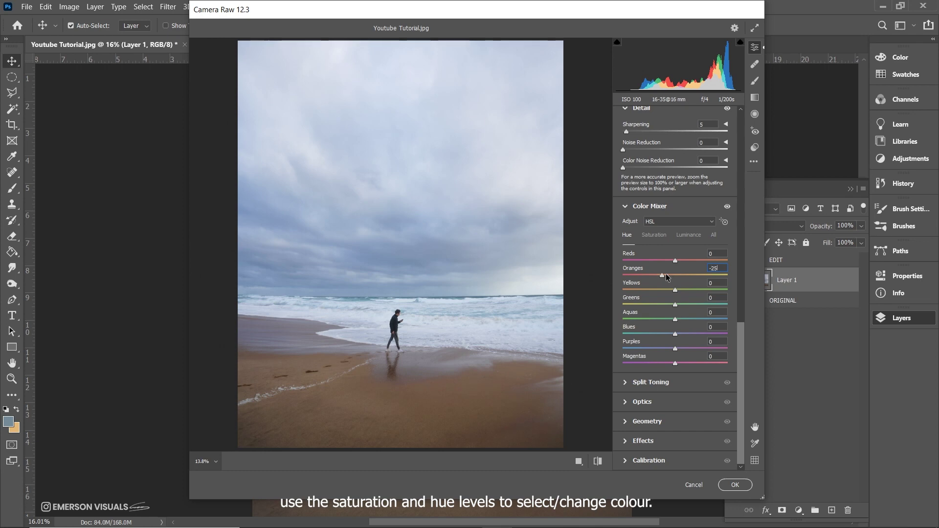
pyautogui.click(654, 235)
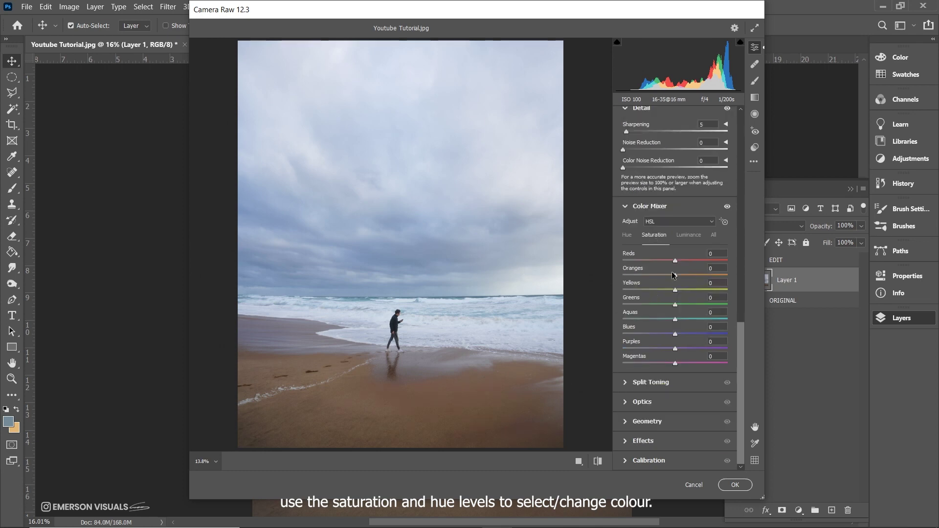
pyautogui.moveTo(708, 274); pyautogui.dragTo(685, 274)
# Set the Blues hue to -10 in the Color Mixer and try a slightly lower Blues saturation.
pyautogui.click(628, 235)
pyautogui.moveTo(676, 334); pyautogui.dragTo(660, 336)
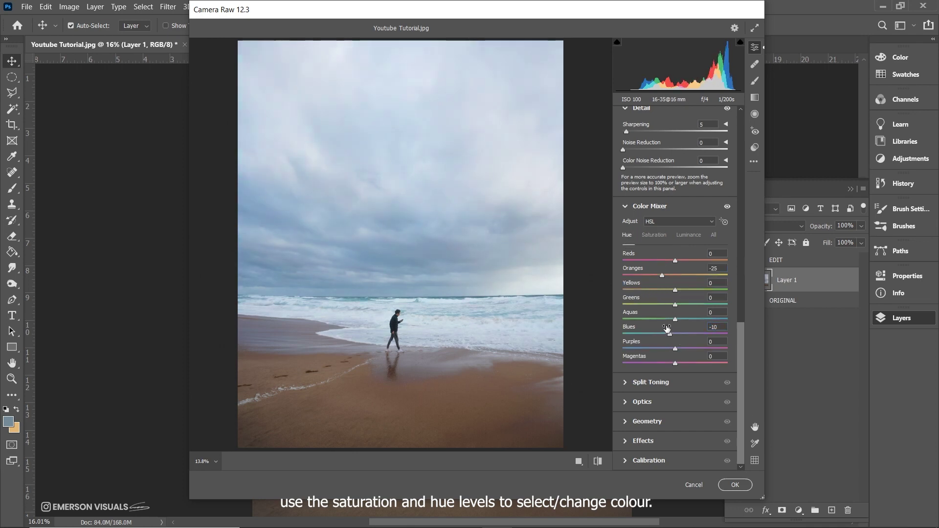
pyautogui.click(656, 237)
pyautogui.moveTo(675, 334)
pyautogui.mouseDown()
pyautogui.moveTo(688, 335)
pyautogui.moveTo(674, 336)
pyautogui.mouseUp()
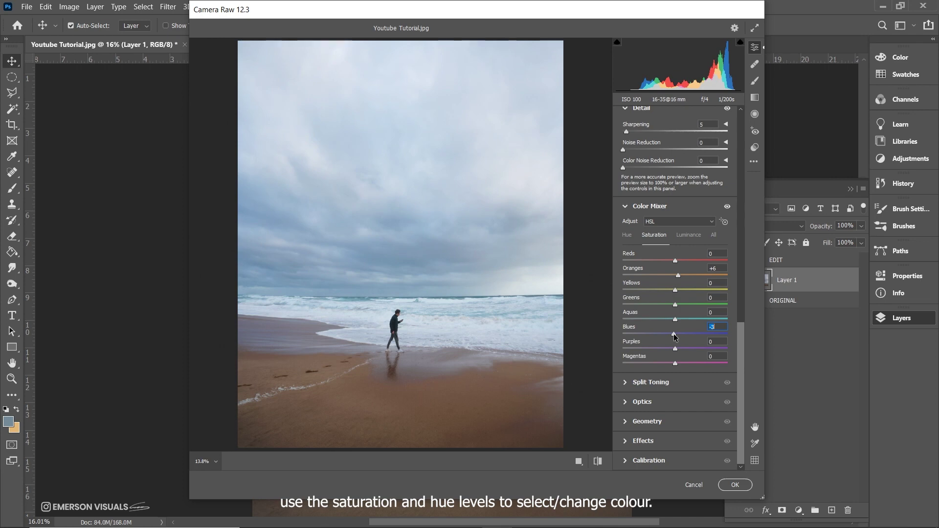
# Bend the blue channel curve with a slightly lowered shadow point and a highlight point at input 194, output 197, and leave Temperature at 0.
pyautogui.click(651, 383)
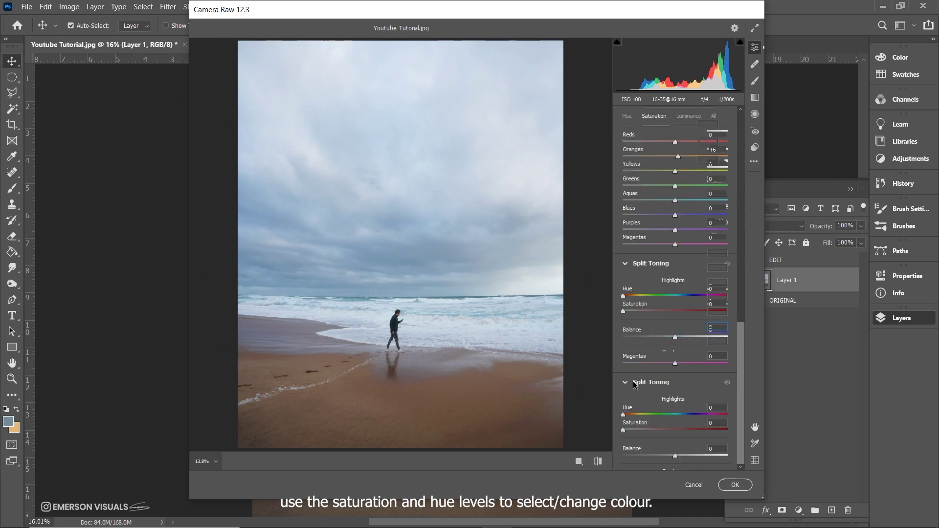
pyautogui.click(650, 377)
pyautogui.scroll(10, 650, 376)
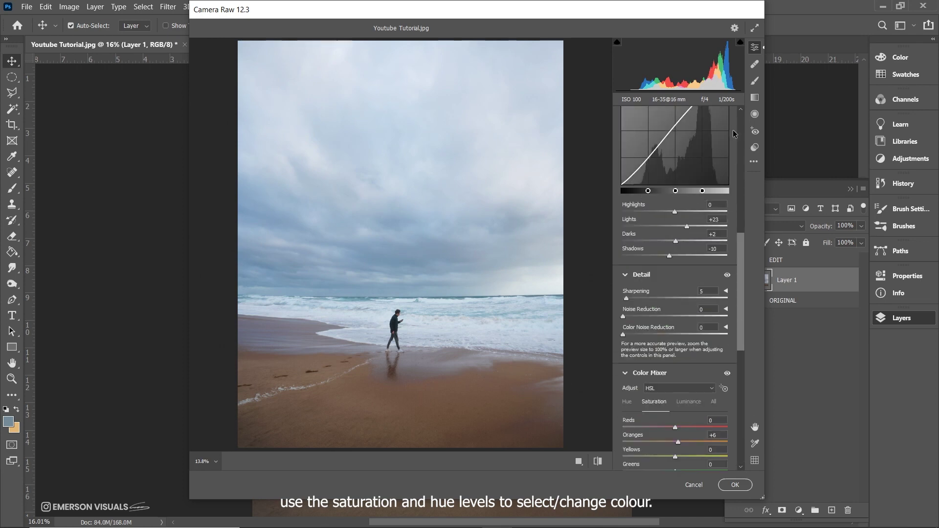
pyautogui.scroll(3, 681, 160)
pyautogui.click(697, 161)
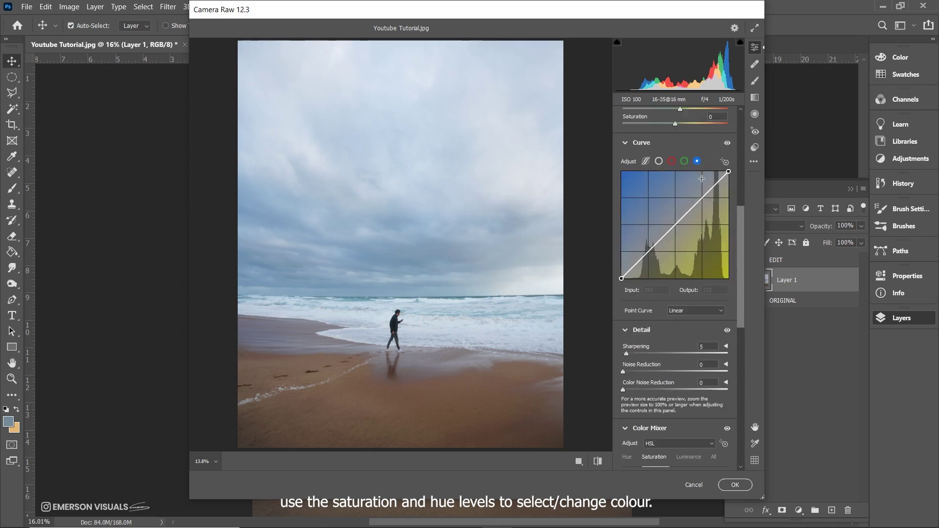
pyautogui.moveTo(644, 255); pyautogui.dragTo(644, 258)
pyautogui.moveTo(703, 200); pyautogui.dragTo(703, 195)
pyautogui.scroll(6, 695, 243)
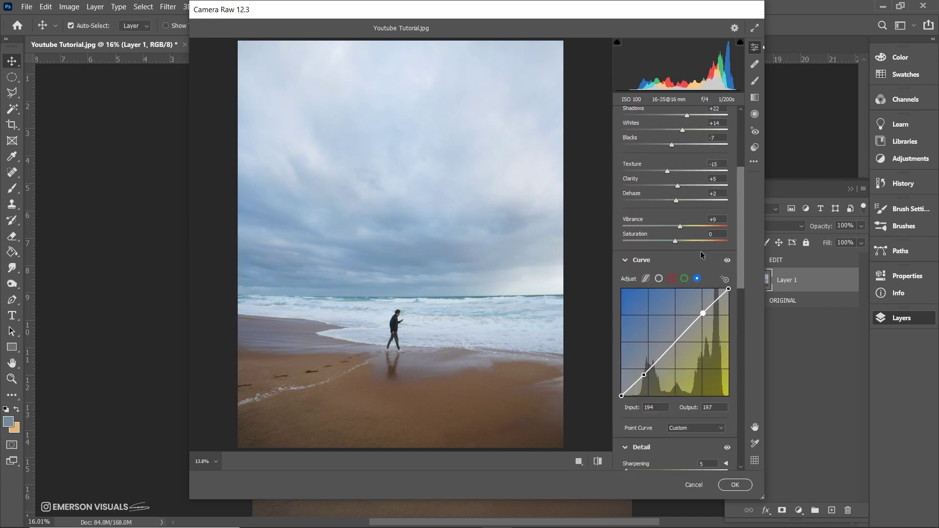
pyautogui.moveTo(677, 193); pyautogui.dragTo(678, 193)
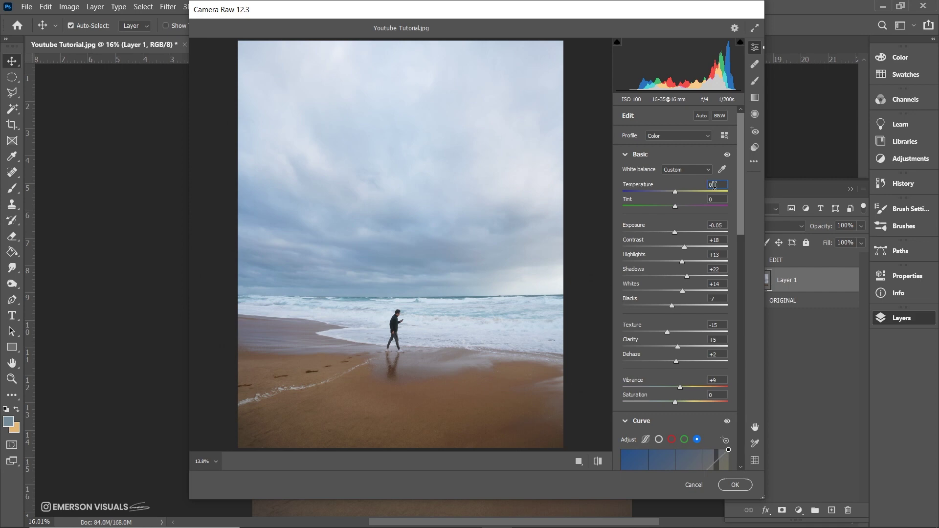
# Draw a vertical graduated filter from the horizon down to the lower sand and set its Exposure to +0.35.
pyautogui.click(755, 97)
pyautogui.moveTo(422, 296); pyautogui.dragTo(422, 417)
pyautogui.moveTo(676, 239); pyautogui.dragTo(680, 239)
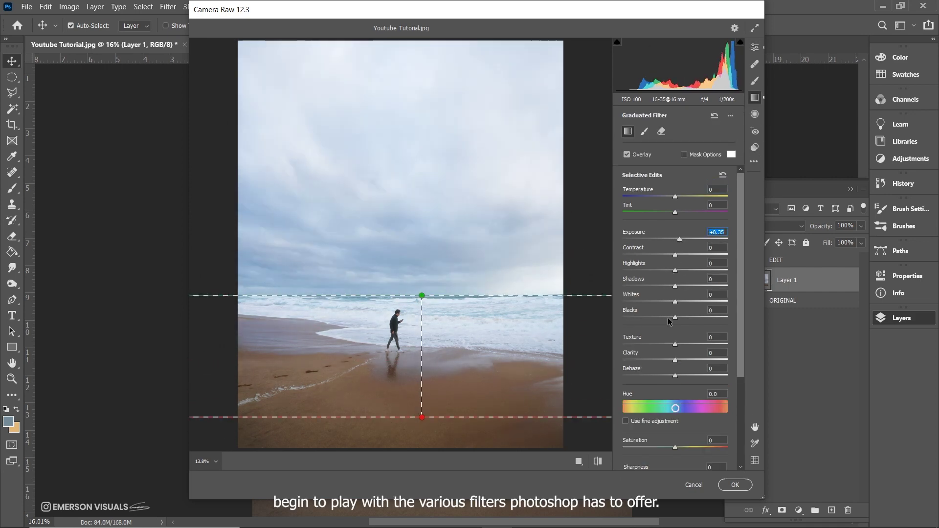
pyautogui.moveTo(649, 362); pyautogui.dragTo(679, 360)
# Move the graduated filter's start and end lines up around the lower sky and horizon, and adjust its Exposure and Dehaze.
pyautogui.moveTo(422, 296); pyautogui.dragTo(422, 232)
pyautogui.moveTo(431, 420); pyautogui.dragTo(429, 298)
pyautogui.moveTo(424, 232); pyautogui.dragTo(422, 257)
pyautogui.moveTo(679, 239); pyautogui.dragTo(682, 241)
pyautogui.moveTo(423, 299); pyautogui.dragTo(422, 309)
pyautogui.moveTo(675, 376)
pyautogui.mouseDown()
pyautogui.moveTo(691, 376)
pyautogui.moveTo(683, 376)
pyautogui.mouseUp()
# Brush a glow at the photo's right edge near the horizon with Exposure +0.95 and Dehaze -43.
pyautogui.click(755, 80)
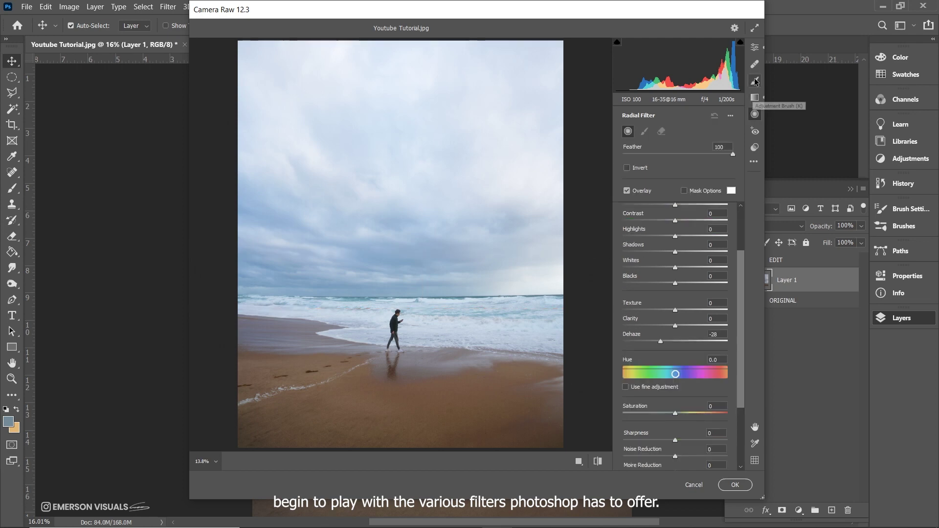
pyautogui.click(559, 282)
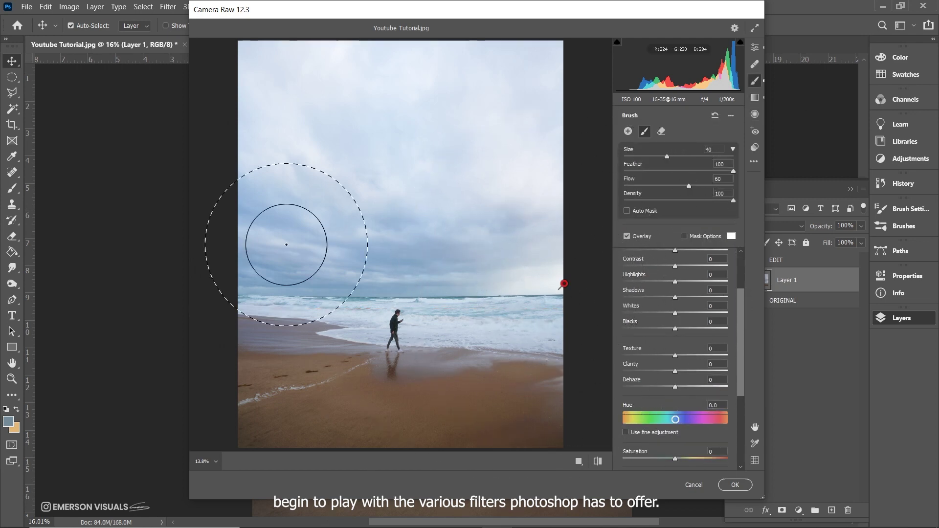
pyautogui.scroll(3, 651, 289)
pyautogui.moveTo(676, 322); pyautogui.dragTo(688, 322)
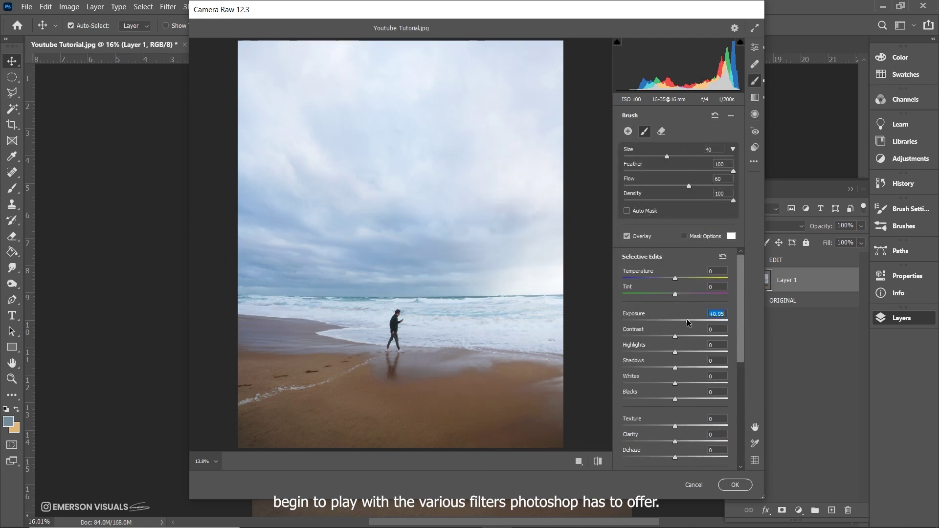
pyautogui.scroll(-1, 675, 430)
pyautogui.moveTo(649, 436); pyautogui.dragTo(653, 435)
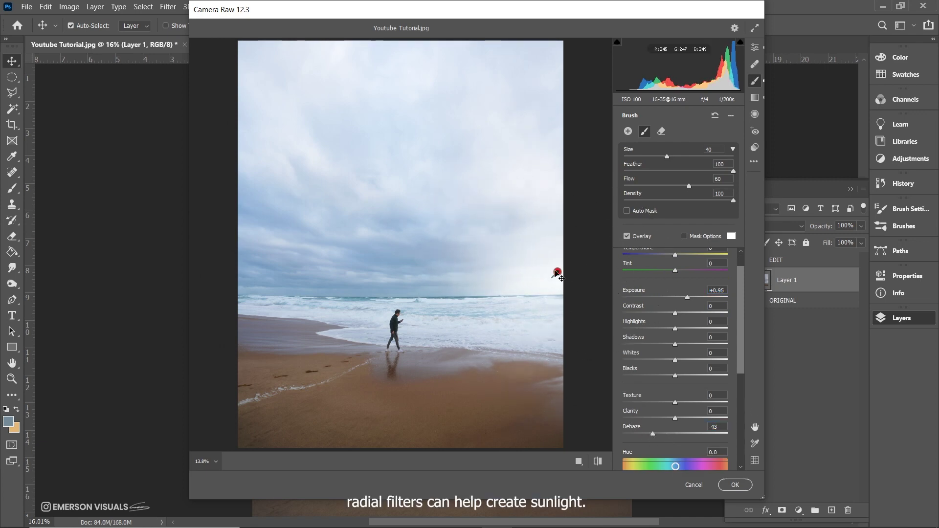
# Enlarge the adjustment brush to size 90, extend the glow across the right side, and set its Dehaze to -38.
pyautogui.scroll(-7, 644, 407)
pyautogui.scroll(6, 645, 408)
pyautogui.scroll(4, 516, 267)
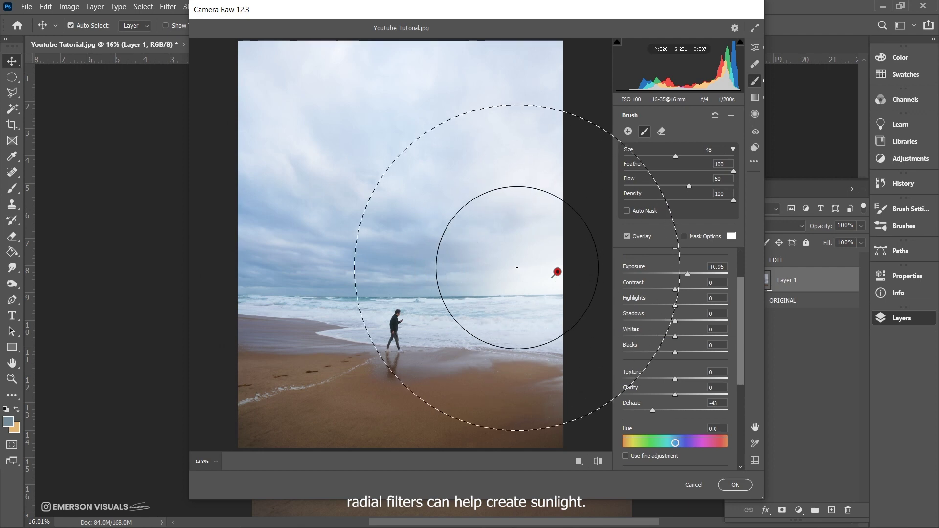
pyautogui.scroll(3, 524, 266)
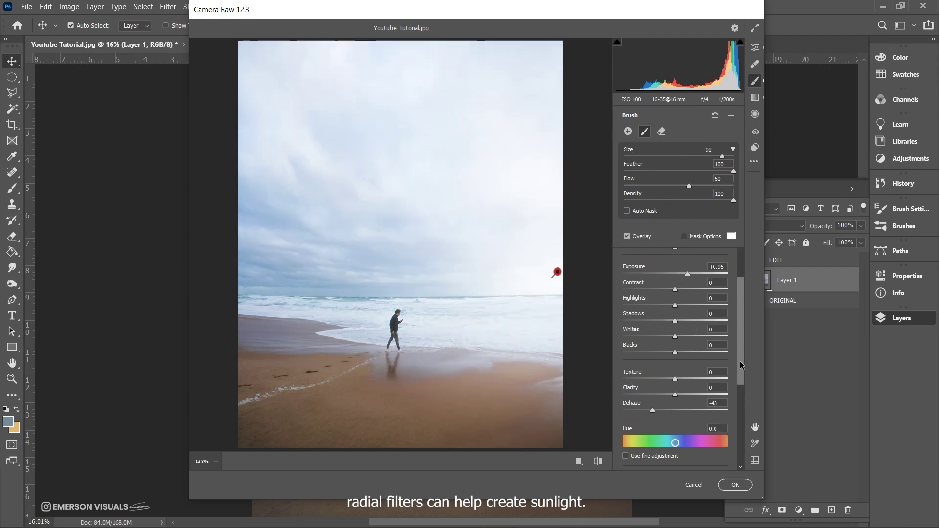
pyautogui.scroll(-2, 740, 362)
pyautogui.scroll(2, 740, 362)
pyautogui.moveTo(653, 411); pyautogui.dragTo(656, 414)
# Give the brushed glow a warm orange colour tint.
pyautogui.scroll(-5, 650, 413)
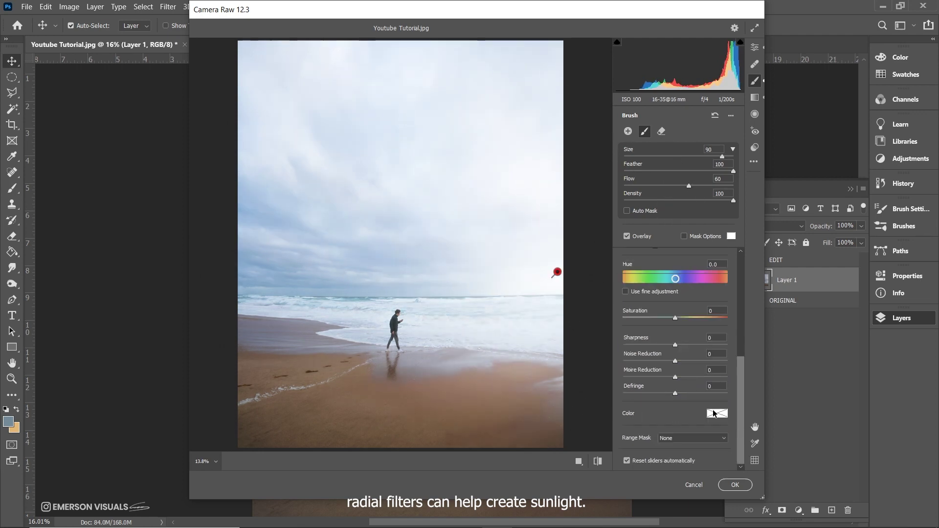
pyautogui.click(717, 414)
pyautogui.moveTo(376, 179); pyautogui.dragTo(372, 179)
pyautogui.click(565, 169)
pyautogui.scroll(3, 636, 401)
pyautogui.scroll(4, 637, 403)
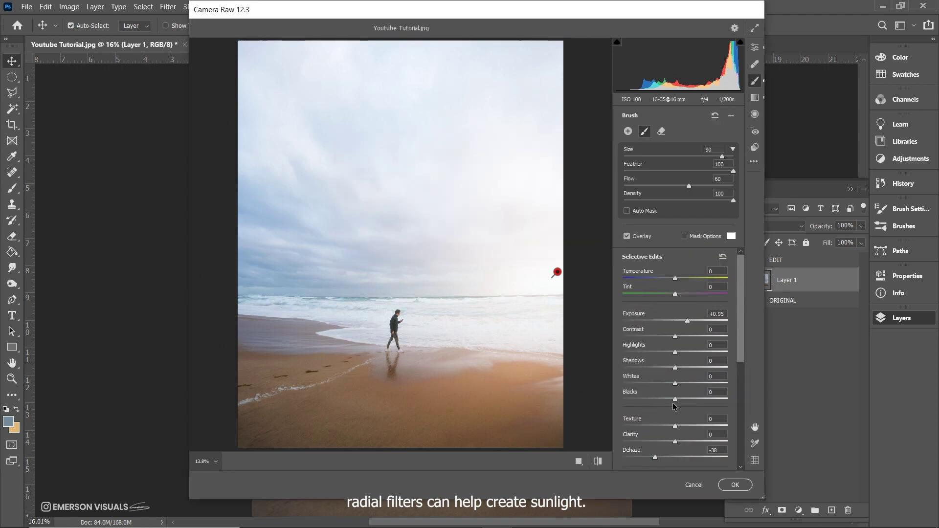
# Refine the glow with Exposure +0.55, Clarity +21 and Dehaze -47.
pyautogui.moveTo(656, 458); pyautogui.dragTo(658, 460)
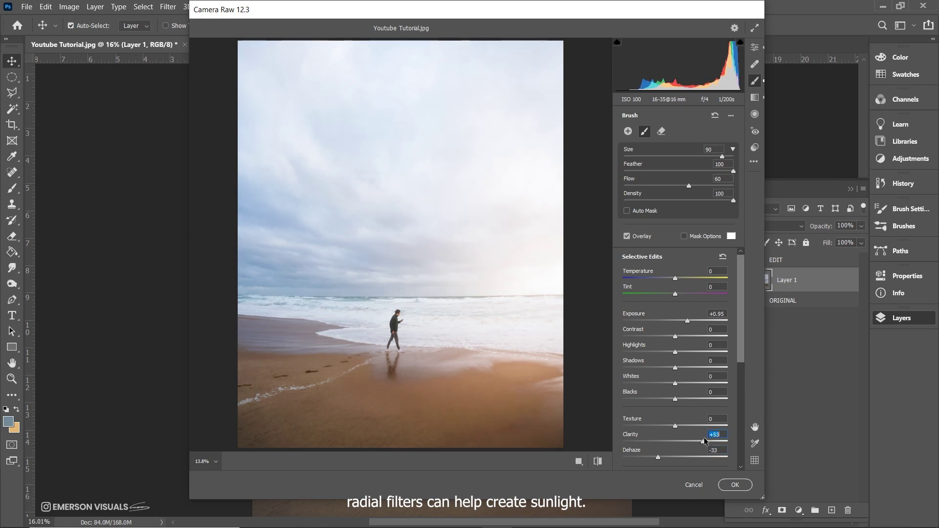
pyautogui.moveTo(683, 322); pyautogui.dragTo(683, 322)
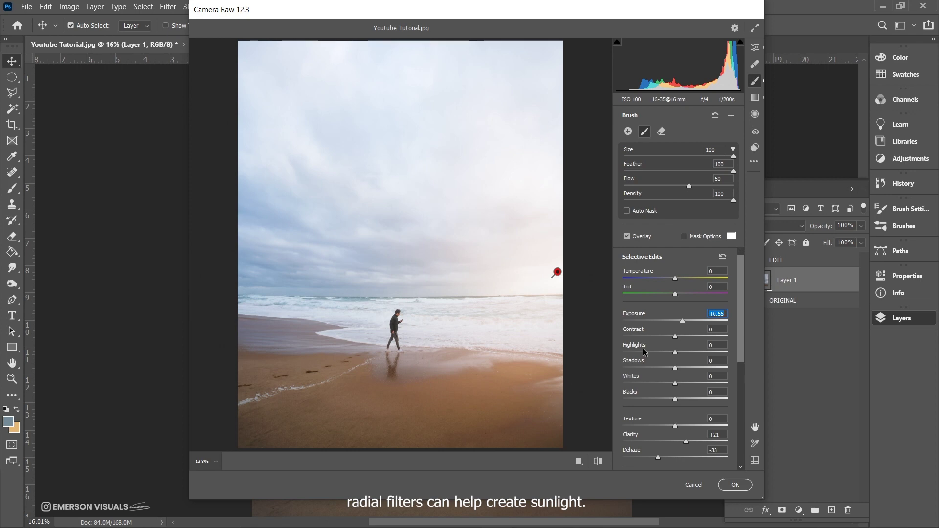
pyautogui.moveTo(650, 457); pyautogui.dragTo(650, 459)
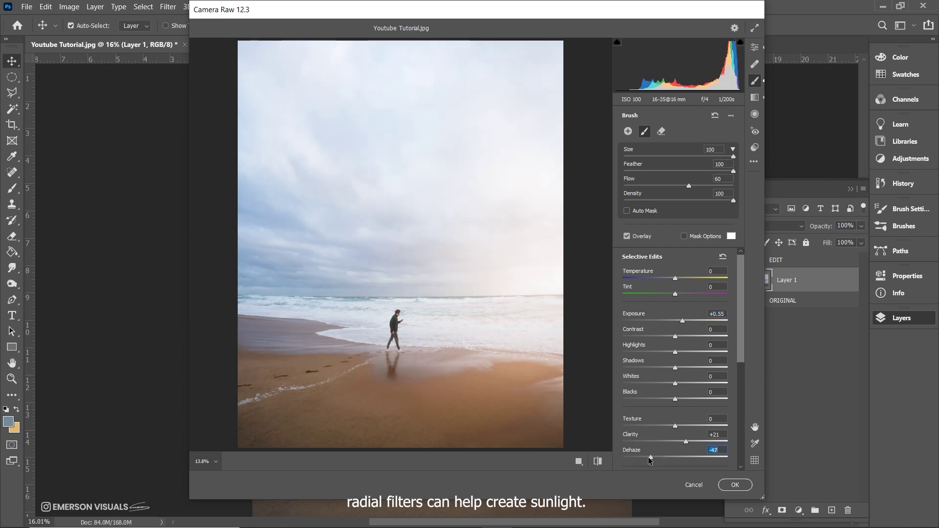
# Start a new brush adjustment with its settings reset and paint down the photo's left side from the sky to the sand.
pyautogui.click(628, 131)
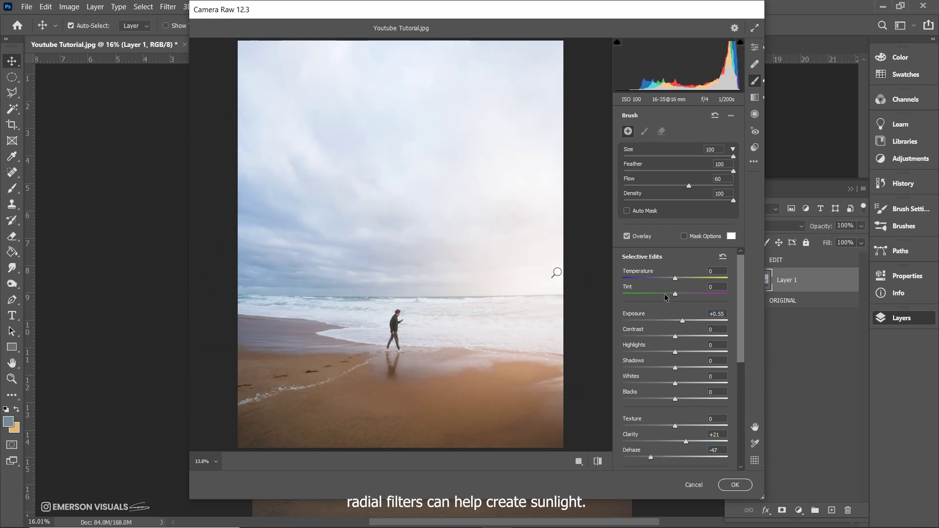
pyautogui.click(732, 116)
pyautogui.click(754, 134)
pyautogui.moveTo(298, 78)
pyautogui.mouseDown()
pyautogui.moveTo(263, 136)
pyautogui.moveTo(269, 420)
pyautogui.mouseUp()
# Set the left-side brush adjustment to Exposure -0.75, Dehaze -25 and Contrast +20.
pyautogui.moveTo(674, 323); pyautogui.dragTo(665, 329)
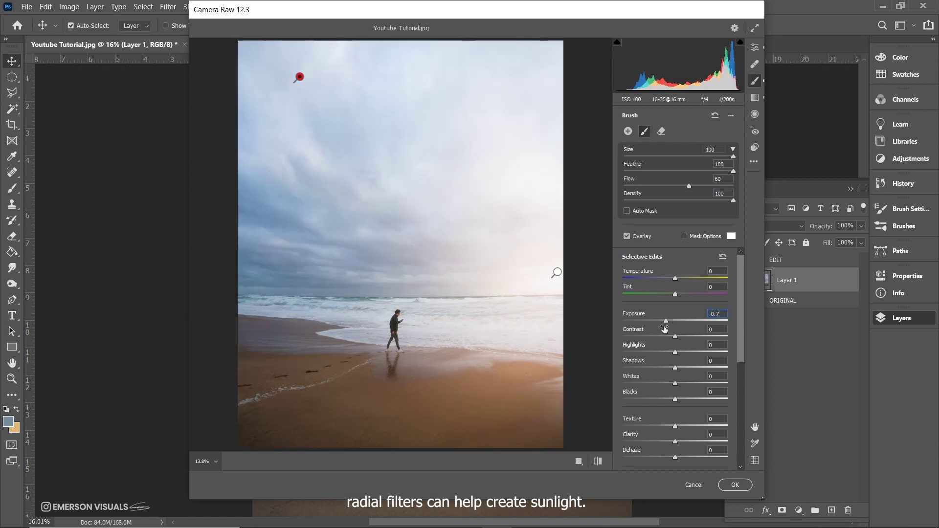
pyautogui.moveTo(675, 459); pyautogui.dragTo(664, 456)
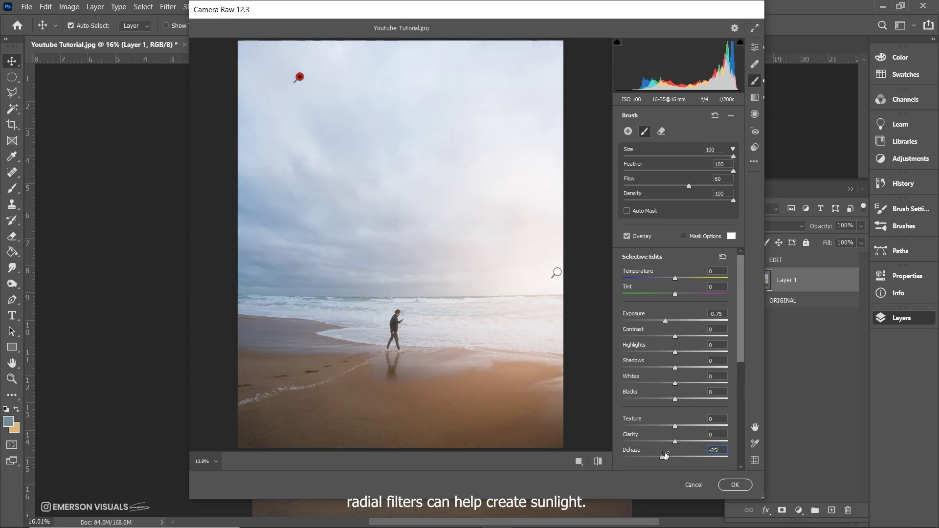
pyautogui.moveTo(675, 336); pyautogui.dragTo(690, 339)
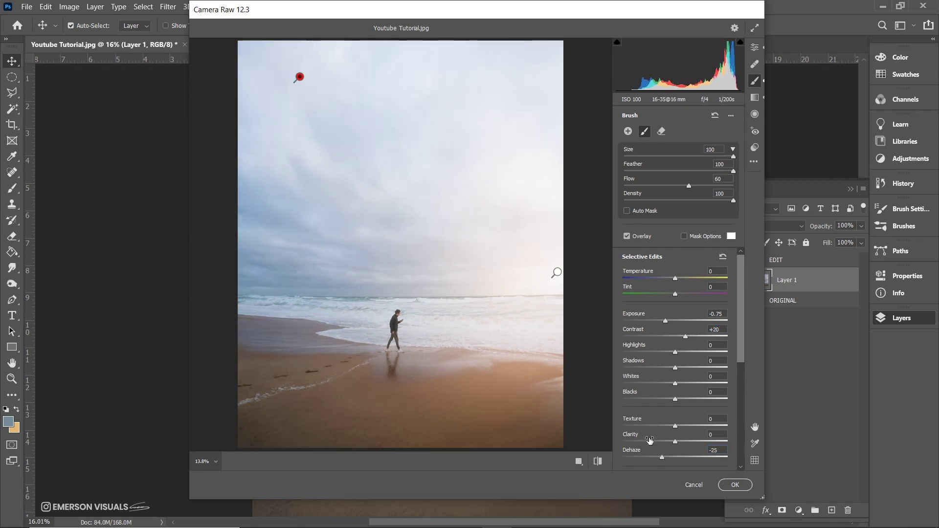
# Paint a new brush adjustment across the foreground sand and reset its local correction settings.
pyautogui.click(663, 369)
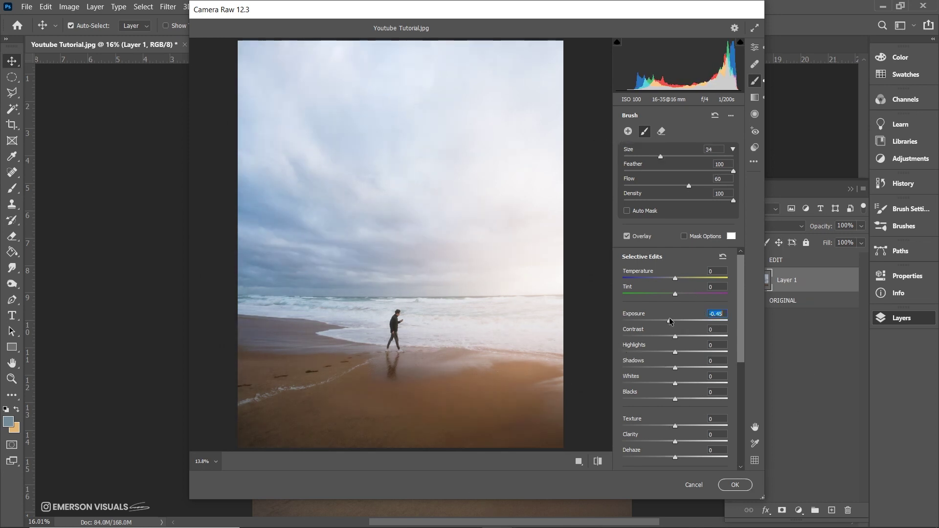
pyautogui.moveTo(669, 322); pyautogui.dragTo(672, 322)
pyautogui.press('n')
pyautogui.moveTo(531, 395); pyautogui.dragTo(283, 367)
pyautogui.click(731, 115)
pyautogui.click(746, 138)
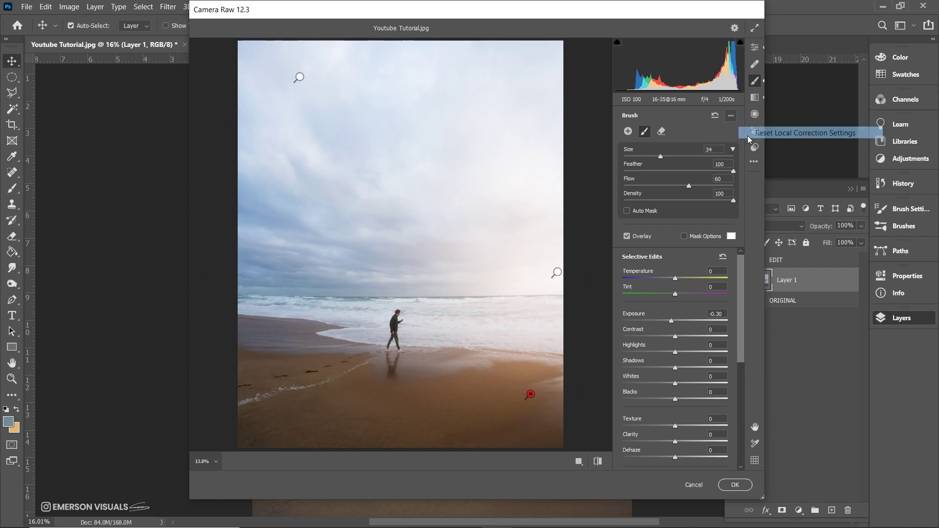
# Tint the sand brush adjustment a strong orange with Hue 34 and Saturation 90.
pyautogui.scroll(-6, 685, 397)
pyautogui.click(717, 413)
pyautogui.moveTo(366, 179)
pyautogui.mouseDown()
pyautogui.moveTo(378, 179)
pyautogui.moveTo(372, 191)
pyautogui.moveTo(372, 176)
pyautogui.mouseUp()
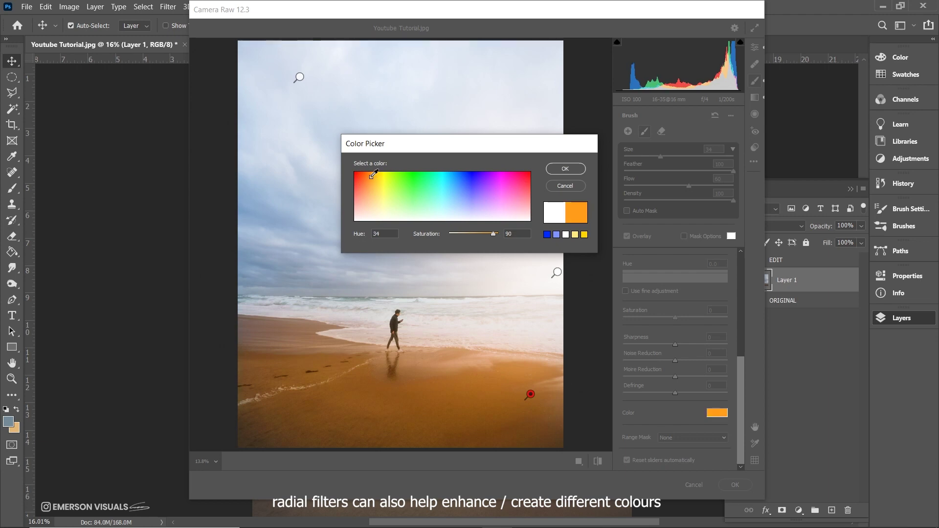
pyautogui.click(583, 171)
# Set the sand adjustment's Saturation slider to -7 and soften its tint to a pale orange with Hue 31 and Saturation 30.
pyautogui.scroll(4, 675, 318)
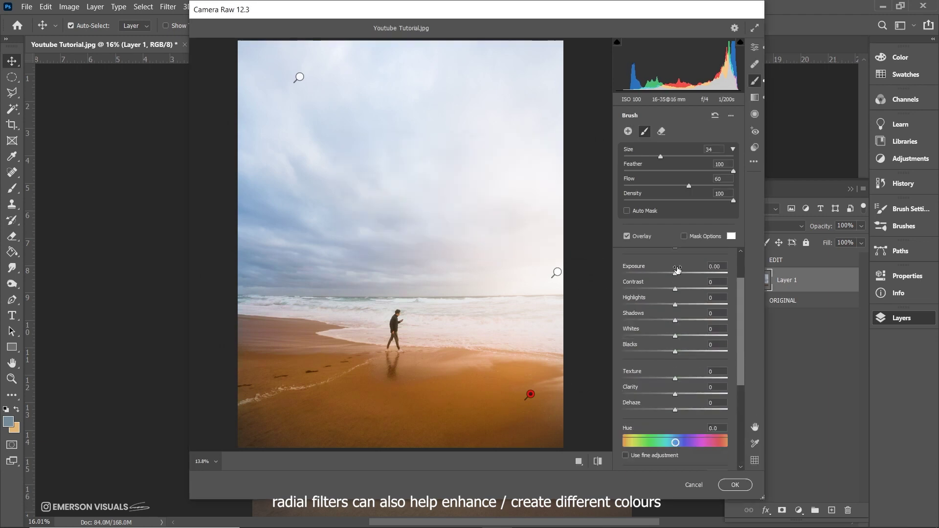
pyautogui.moveTo(675, 273); pyautogui.dragTo(674, 274)
pyautogui.scroll(-5, 673, 294)
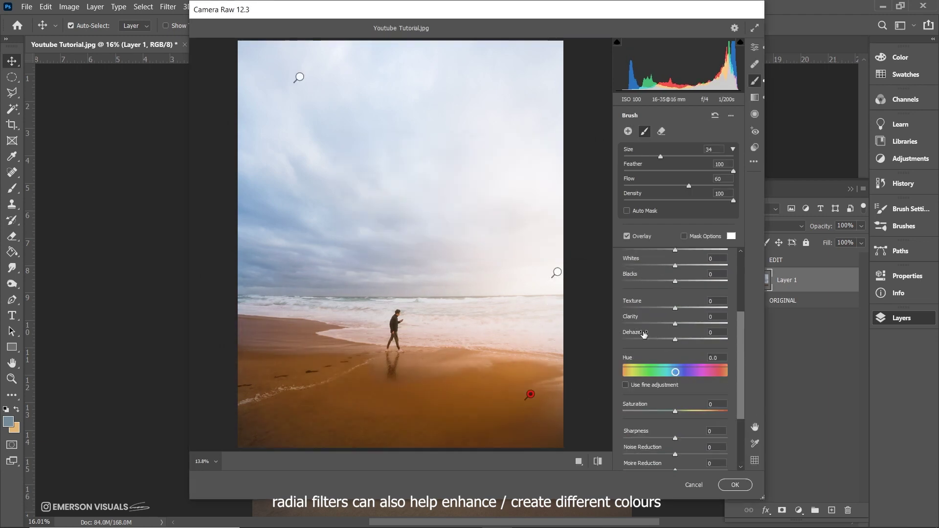
pyautogui.moveTo(675, 341)
pyautogui.mouseDown()
pyautogui.moveTo(638, 343)
pyautogui.moveTo(672, 343)
pyautogui.mouseUp()
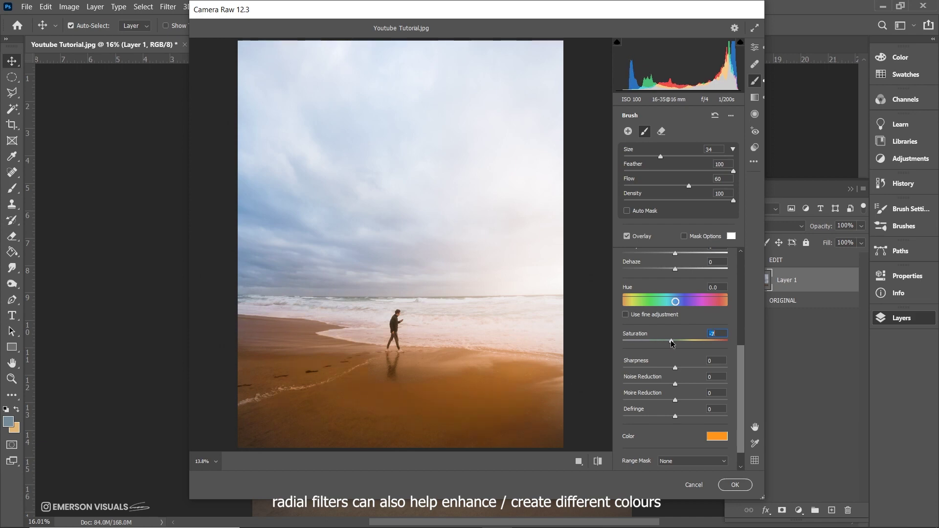
pyautogui.click(717, 437)
pyautogui.moveTo(379, 194); pyautogui.dragTo(369, 207)
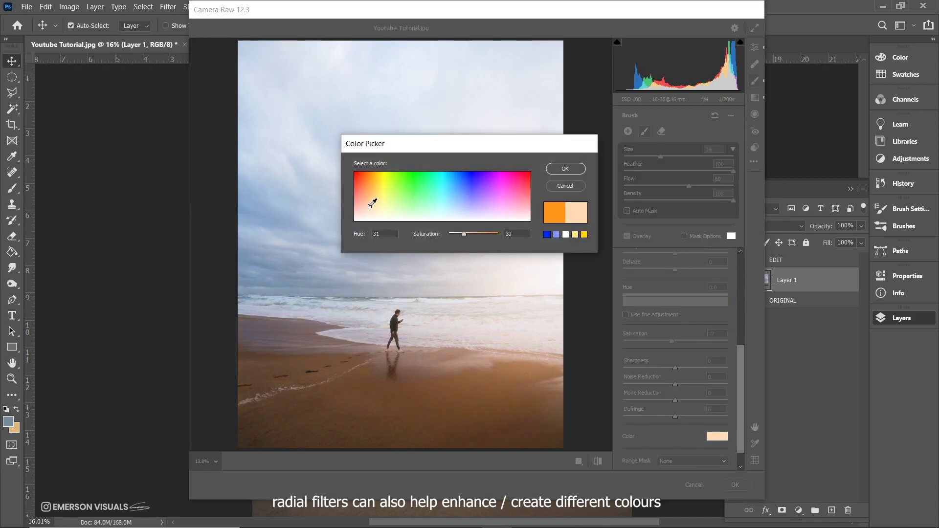
pyautogui.click(566, 168)
pyautogui.click(629, 131)
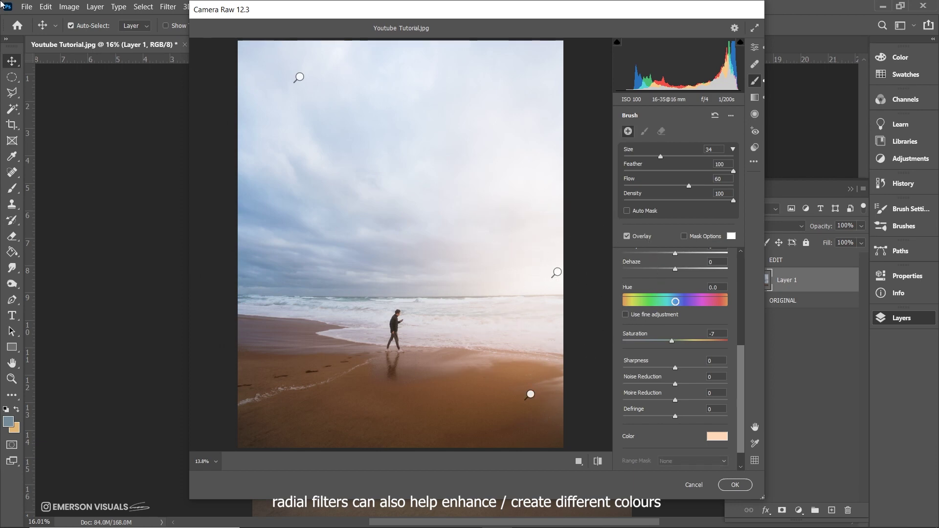
# Set the photo's overall Exposure to +0.10.
pyautogui.click(755, 47)
pyautogui.moveTo(675, 231); pyautogui.dragTo(675, 230)
pyautogui.press('Up')
pyautogui.moveTo(677, 230); pyautogui.dragTo(678, 230)
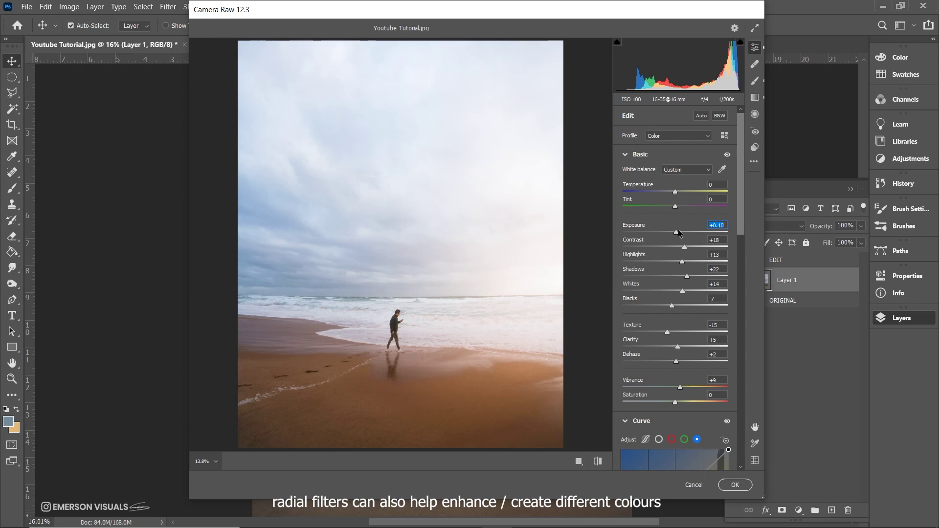
pyautogui.scroll(-1, 474, 320)
pyautogui.press('alt')
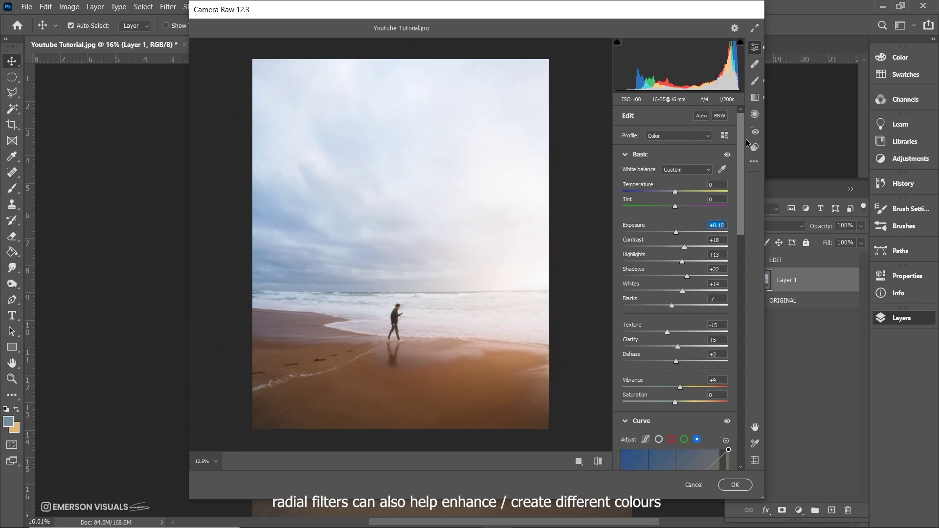
# Add a horizontal graduated filter fading from the right side toward the walking man, with Dehaze -9.
pyautogui.click(755, 97)
pyautogui.moveTo(493, 288); pyautogui.dragTo(360, 287)
pyautogui.moveTo(675, 376); pyautogui.dragTo(670, 376)
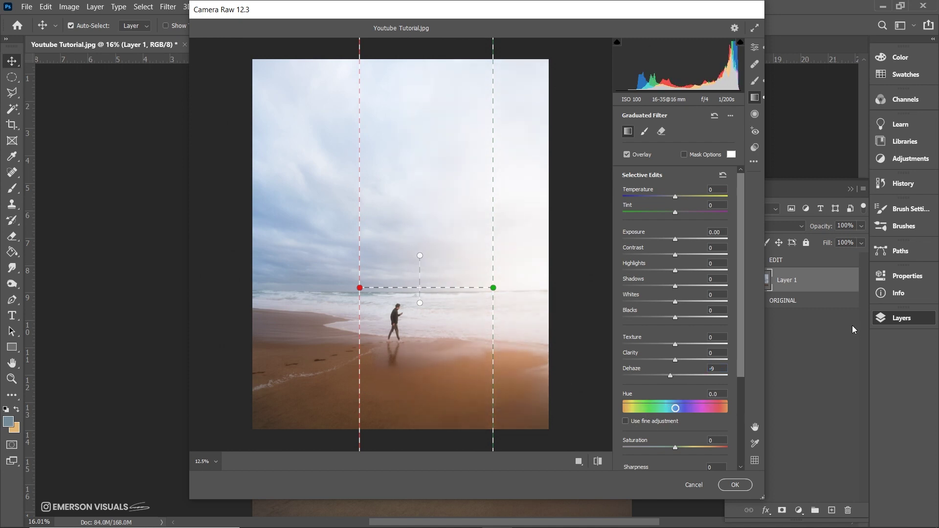
# Reset the filter settings, draw a second graduated filter from the photo's left edge toward the man, and adjust its Exposure slightly.
pyautogui.click(730, 117)
pyautogui.click(782, 132)
pyautogui.moveTo(273, 275); pyautogui.dragTo(381, 275)
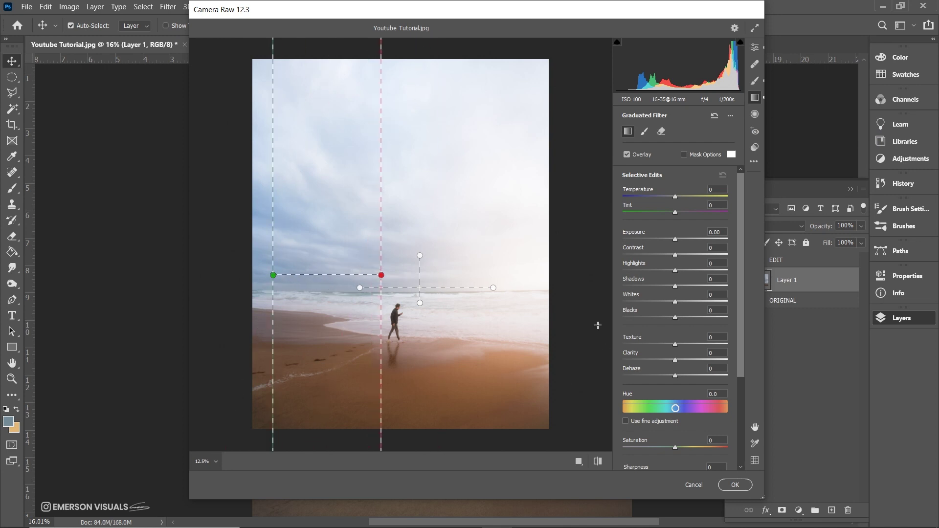
pyautogui.moveTo(672, 241); pyautogui.dragTo(673, 240)
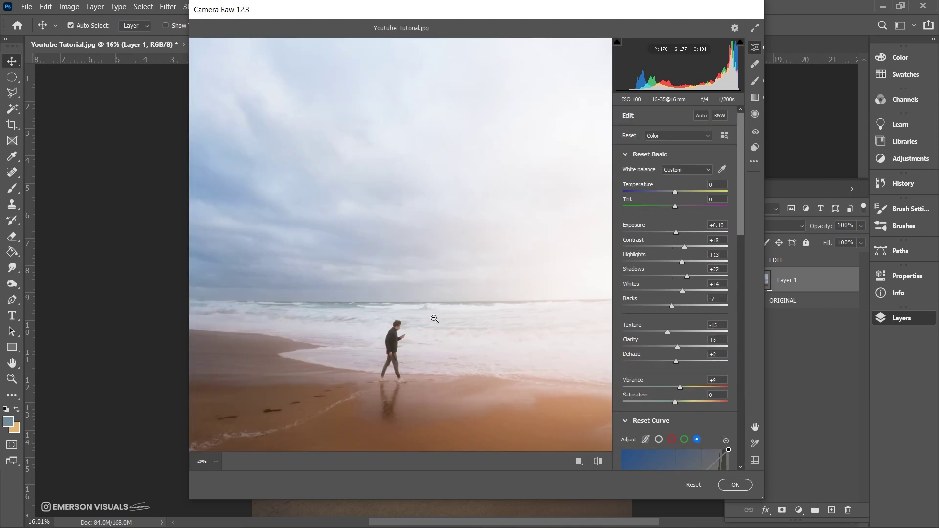
# Compare before and after, and brush a new adjustment around the walking man with Texture -58 and Clarity -42.
pyautogui.click(597, 462)
pyautogui.click(596, 464)
pyautogui.moveTo(405, 362); pyautogui.dragTo(416, 284)
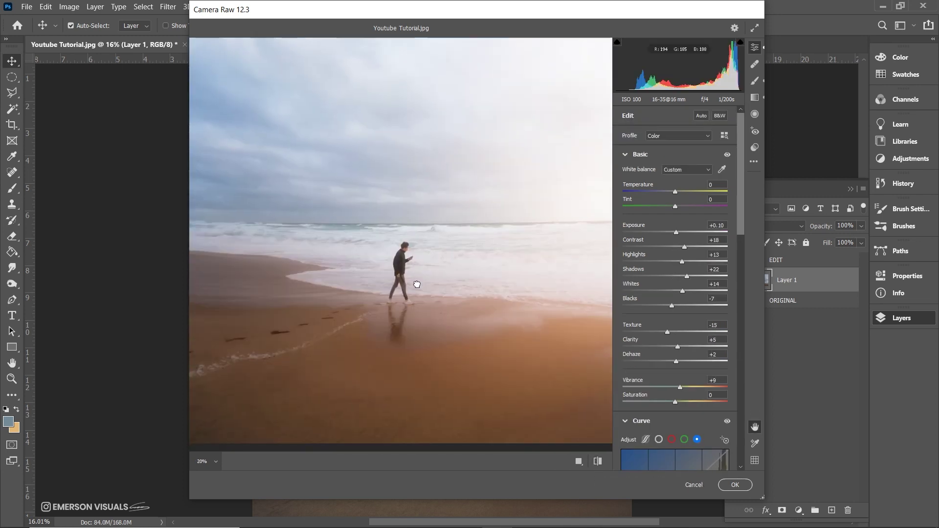
pyautogui.scroll(2, 406, 288)
pyautogui.scroll(2, 405, 288)
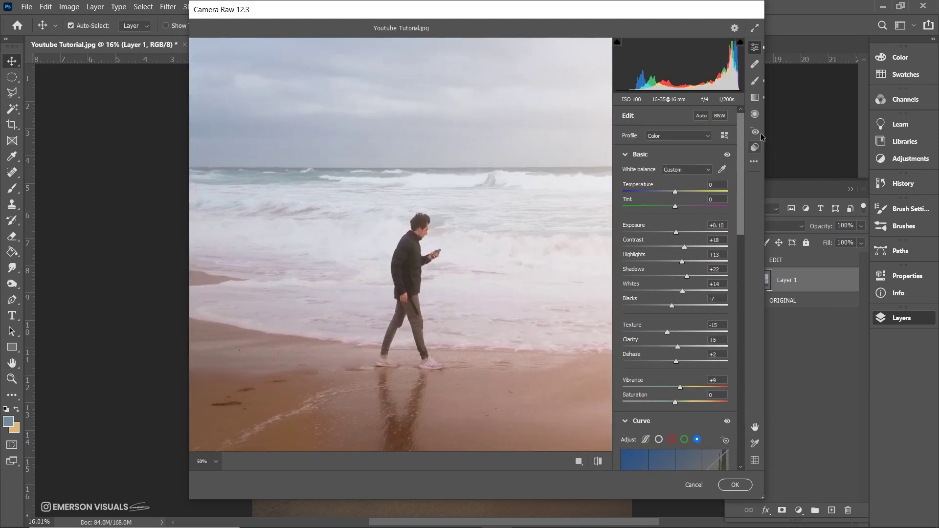
pyautogui.click(755, 81)
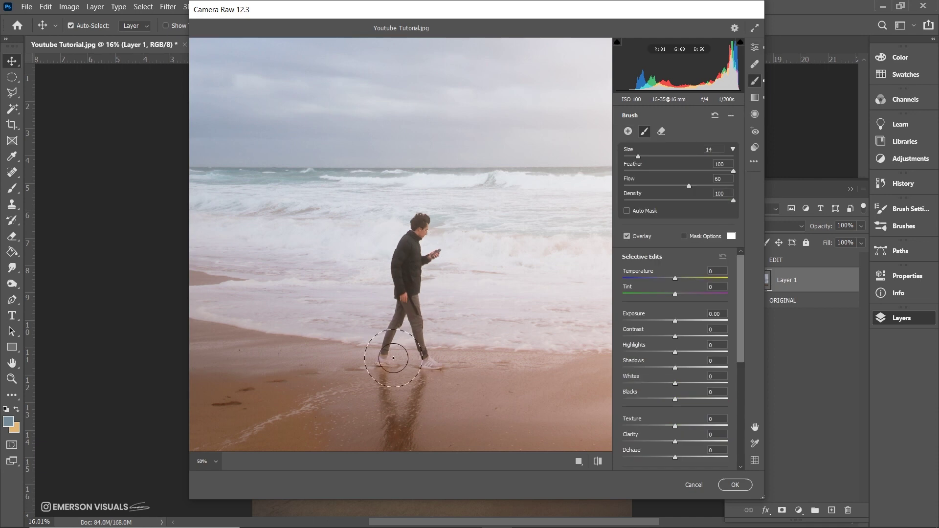
pyautogui.moveTo(672, 441); pyautogui.dragTo(659, 443)
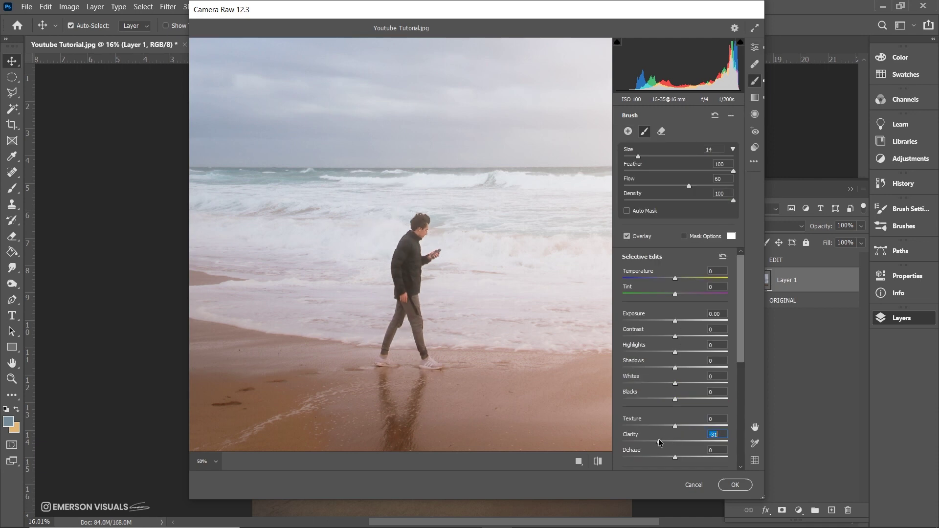
pyautogui.moveTo(667, 425); pyautogui.dragTo(644, 424)
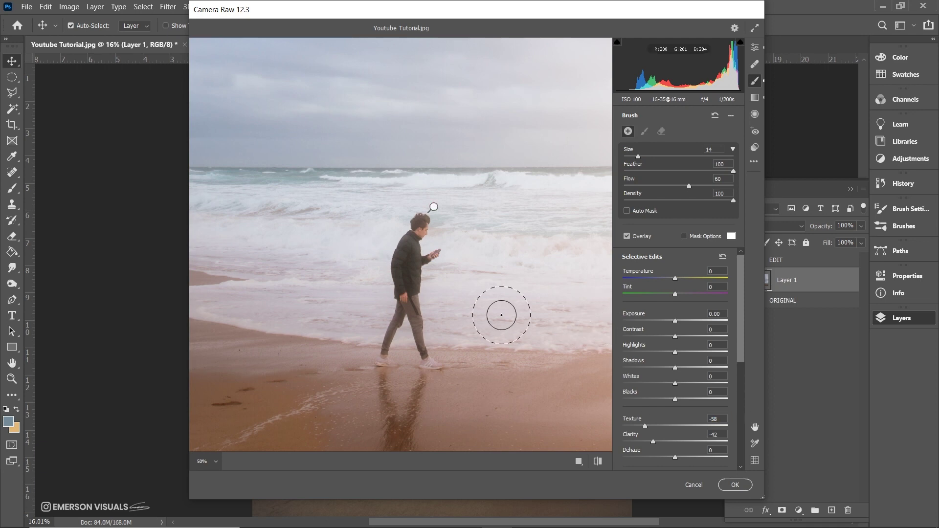
# Brush a new adjustment over the wet sand at the man's feet and undo its trial Exposure change.
pyautogui.press('h')
pyautogui.moveTo(472, 335)
pyautogui.mouseDown()
pyautogui.moveTo(505, 210)
pyautogui.moveTo(438, 228)
pyautogui.mouseUp()
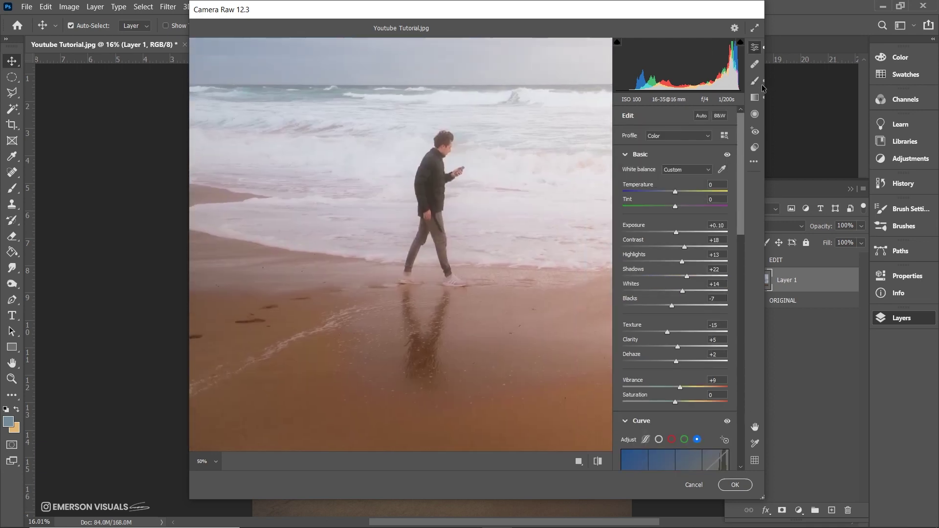
pyautogui.press('k')
pyautogui.moveTo(675, 322); pyautogui.dragTo(673, 323)
pyautogui.hotkey('ctrl', 'z')
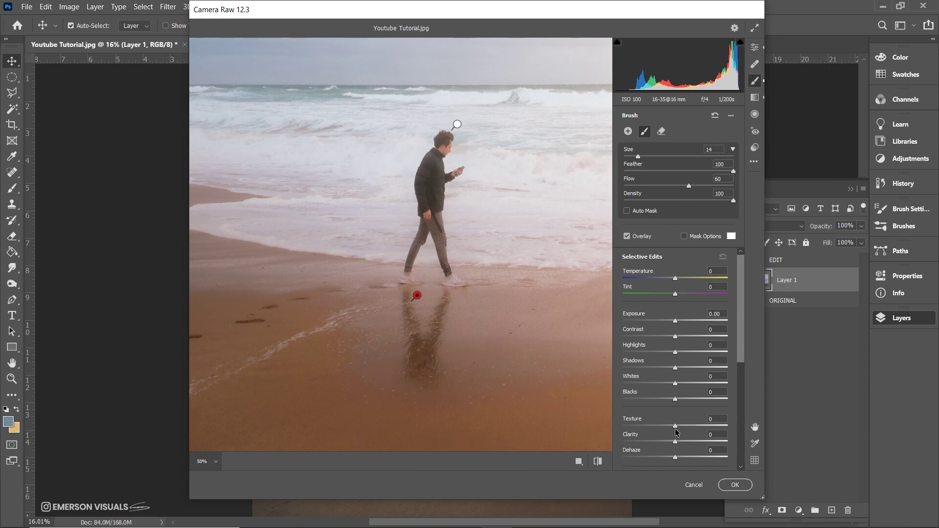
# Set the photo's overall Exposure to -0.05.
pyautogui.click(755, 47)
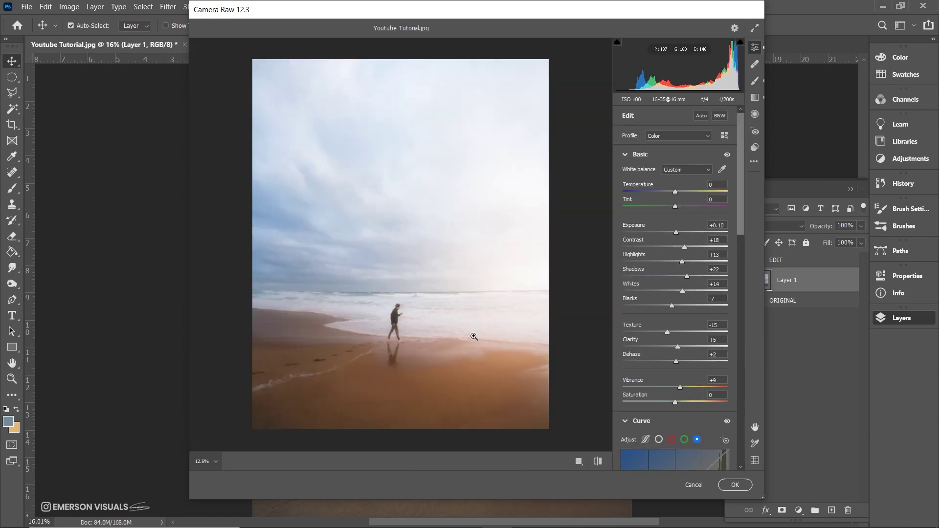
pyautogui.moveTo(669, 234); pyautogui.dragTo(675, 235)
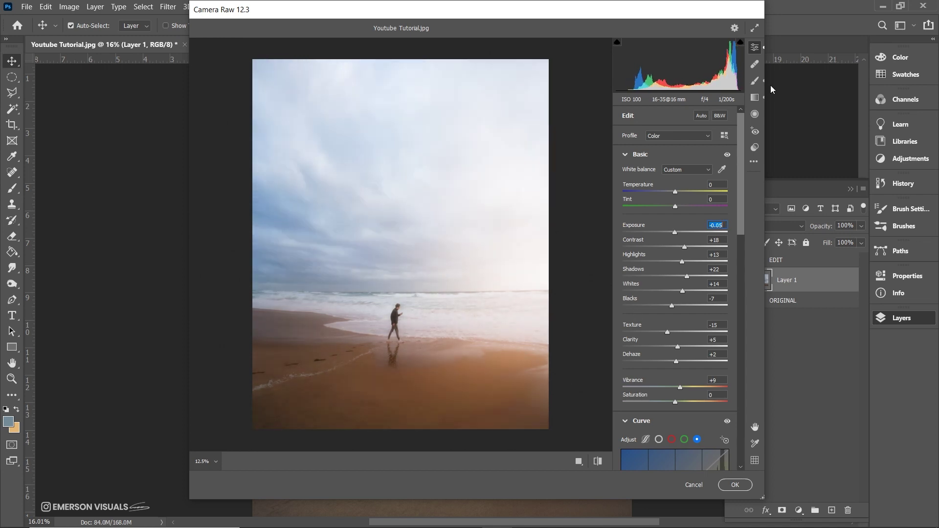
# Enlarge the brush to size 100, stamp a new adjustment at the photo's right edge on the horizon, and set Exposure to +0.95.
pyautogui.press('k')
pyautogui.press(']')
pyautogui.press(']')
pyautogui.press(']')
pyautogui.press(']')
pyautogui.press(']')
pyautogui.press(']')
pyautogui.press(']')
pyautogui.press(']')
pyautogui.press(']')
pyautogui.press(']')
pyautogui.click(547, 283)
pyautogui.moveTo(675, 321); pyautogui.dragTo(688, 319)
# Tint the new horizon glow orange with Hue 25 and Saturation 73.
pyautogui.scroll(-2, 639, 384)
pyautogui.scroll(-3, 639, 384)
pyautogui.click(717, 413)
pyautogui.click(379, 178)
pyautogui.moveTo(375, 183); pyautogui.dragTo(369, 183)
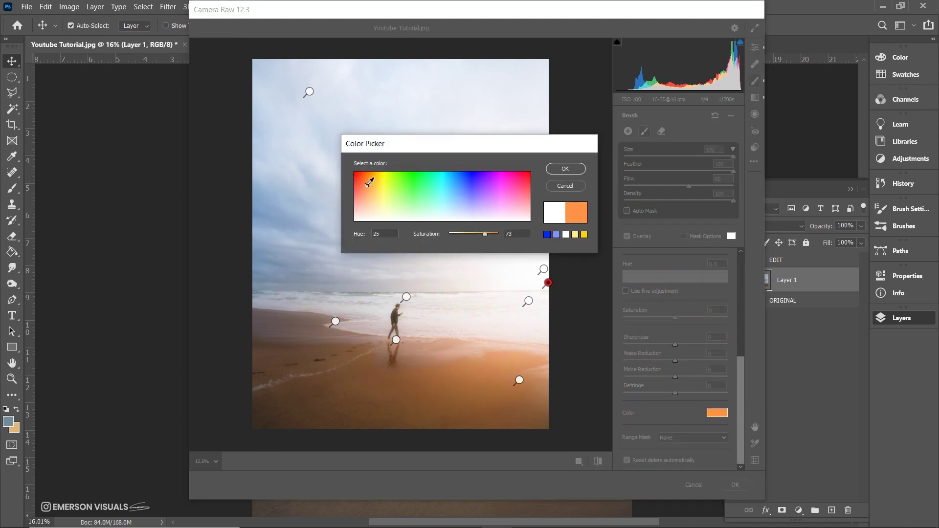
pyautogui.click(567, 170)
# Set the horizon glow's Dehaze to -26 and the photo's overall Exposure to -0.50.
pyautogui.scroll(5, 671, 408)
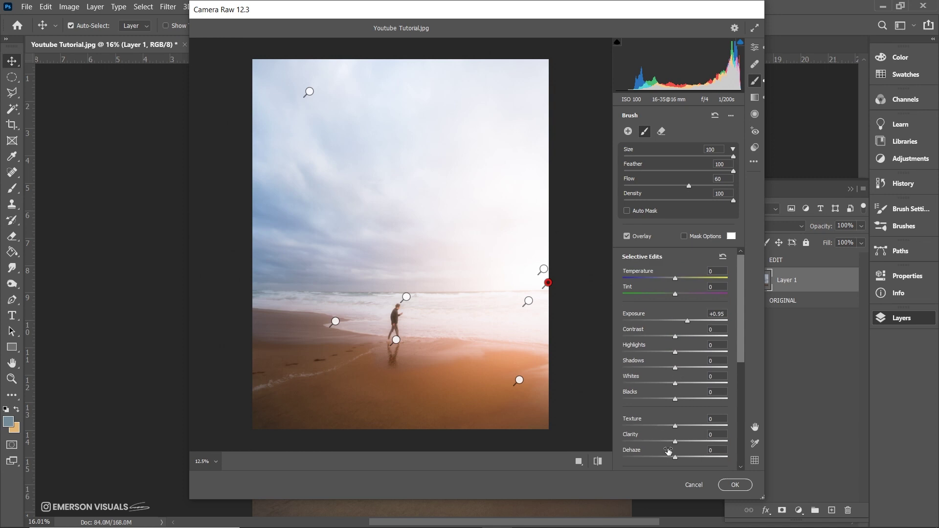
pyautogui.moveTo(676, 457); pyautogui.dragTo(669, 457)
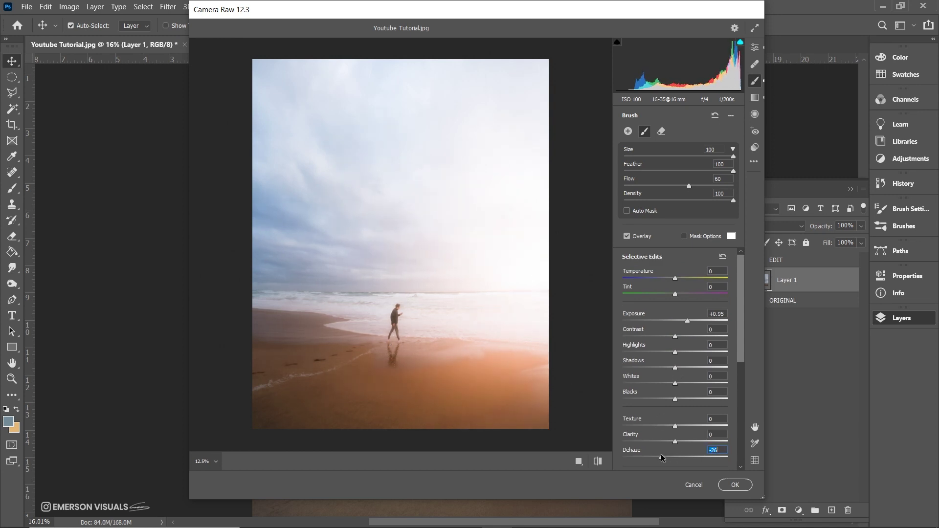
pyautogui.press('Escape')
pyautogui.press('Escape')
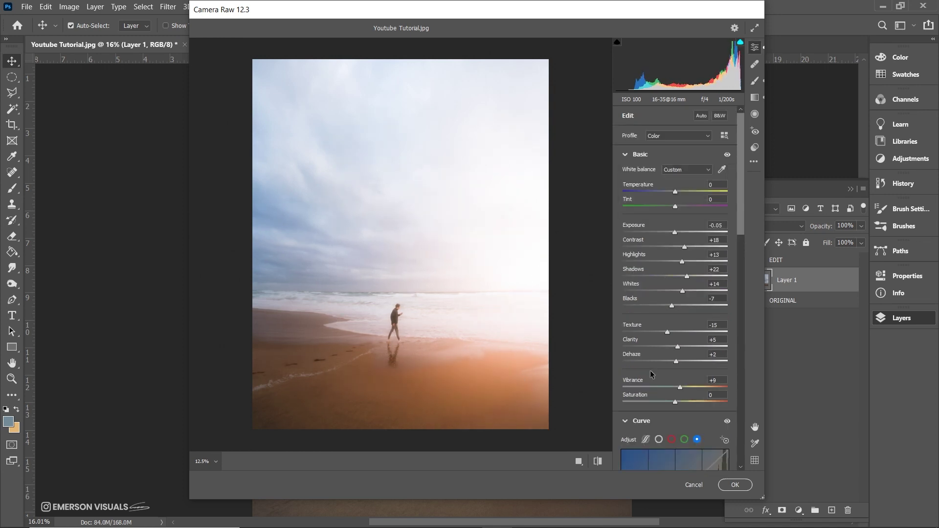
pyautogui.moveTo(674, 232); pyautogui.dragTo(672, 235)
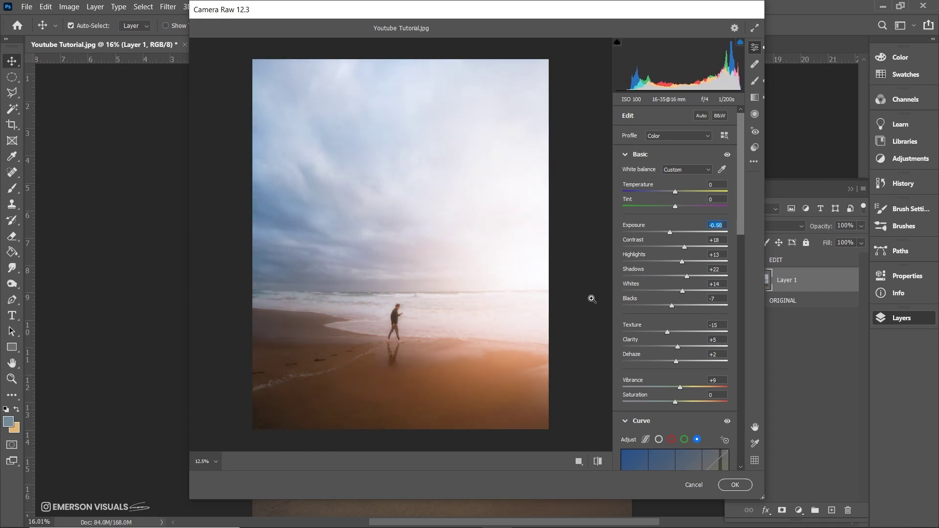
# Brush a new adjustment over the left part of the sky and tint it light blue with Hue 194 and Saturation 29.
pyautogui.click(761, 84)
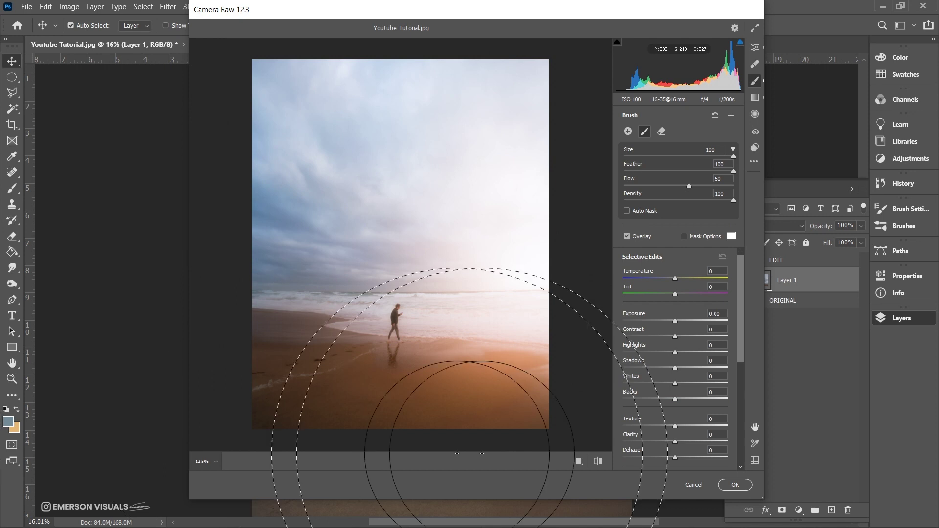
pyautogui.scroll(-10, 680, 342)
pyautogui.click(718, 414)
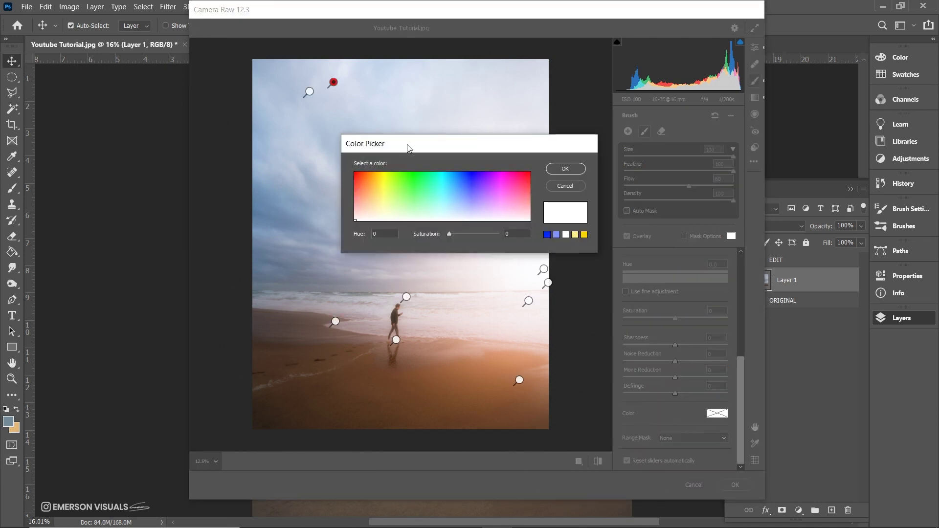
pyautogui.moveTo(602, 196); pyautogui.dragTo(596, 226)
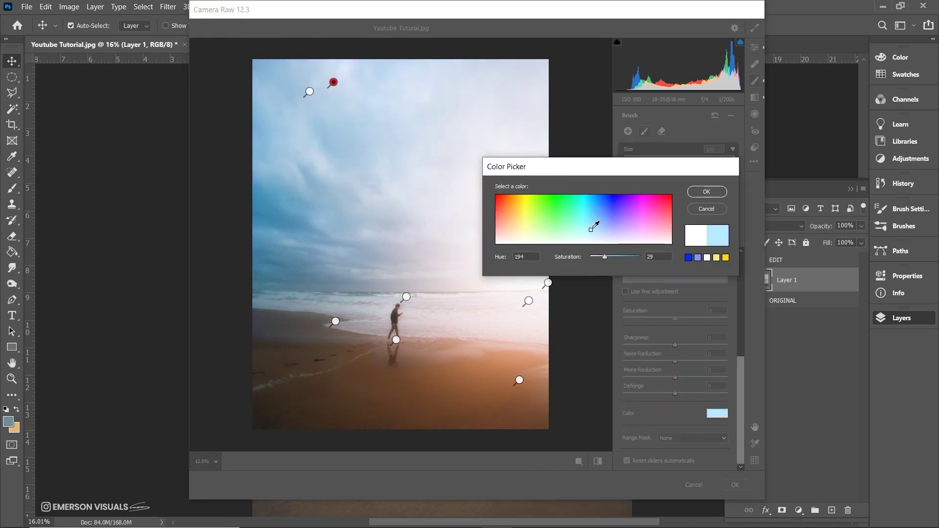
pyautogui.click(707, 192)
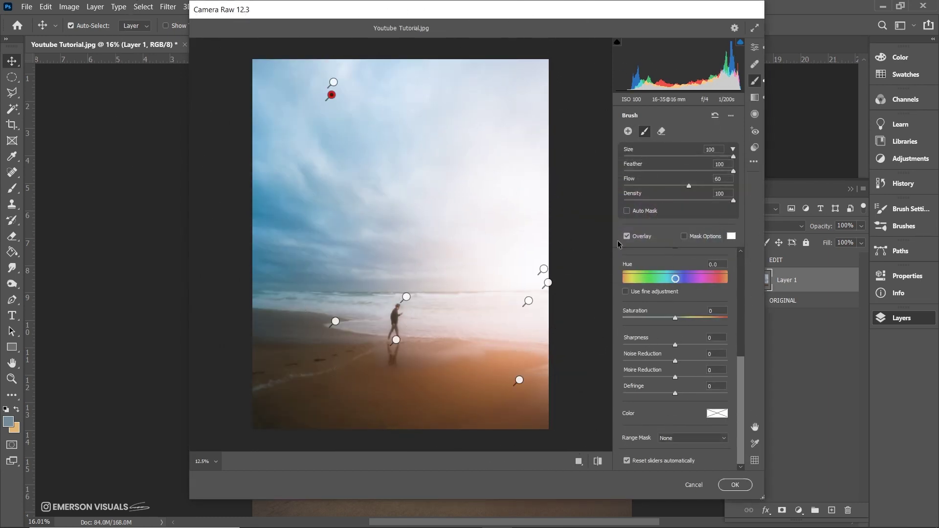
# Set the second sky brush adjustment's Exposure to -0.20.
pyautogui.scroll(5, 678, 333)
pyautogui.moveTo(671, 321); pyautogui.dragTo(673, 320)
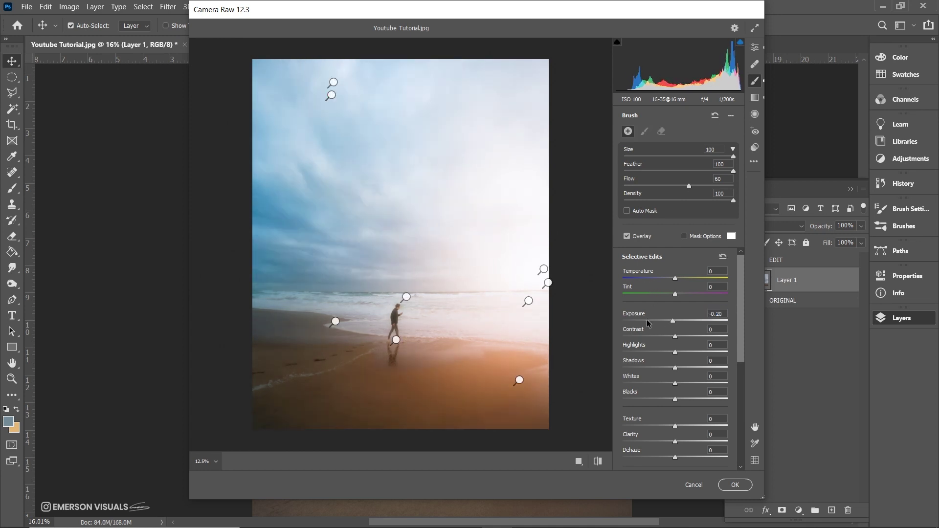
# Refine the photo's overall edits to Exposure -0.45, Contrast +21, Blacks -4 and Clarity -5.
pyautogui.press('e')
pyautogui.moveTo(686, 249); pyautogui.dragTo(671, 236)
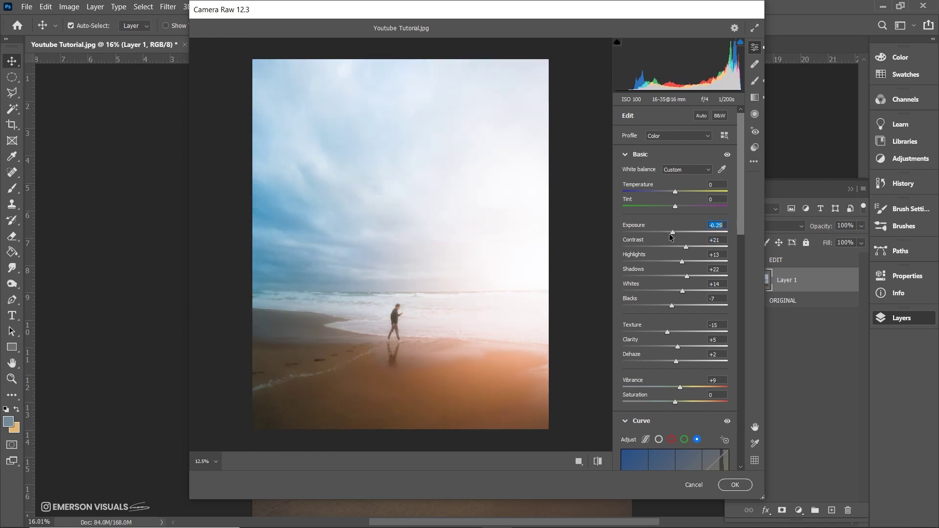
pyautogui.moveTo(664, 306); pyautogui.dragTo(688, 307)
pyautogui.moveTo(678, 348); pyautogui.dragTo(683, 348)
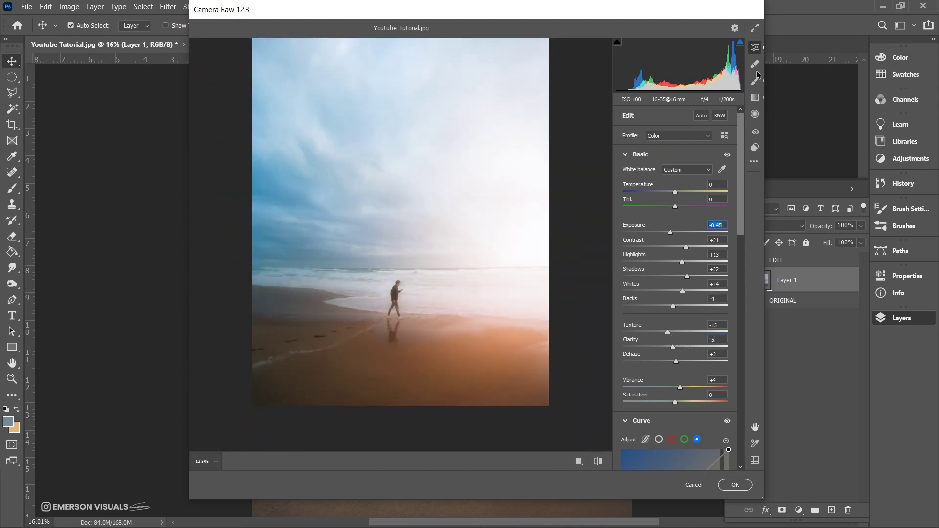
# Brush a new adjustment down the left edge of the photo and set its Exposure to -0.20.
pyautogui.click(755, 81)
pyautogui.press('[')
pyautogui.press('[')
pyautogui.press('[')
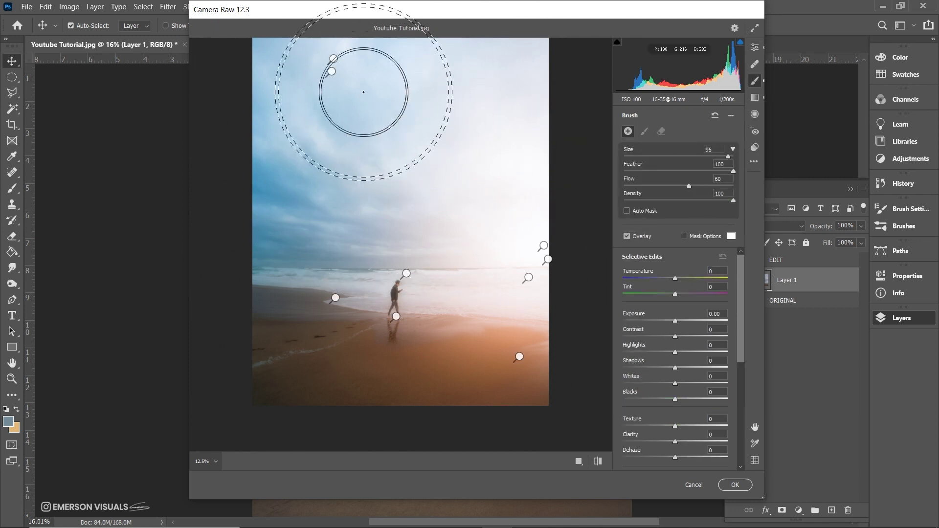
pyautogui.press(']')
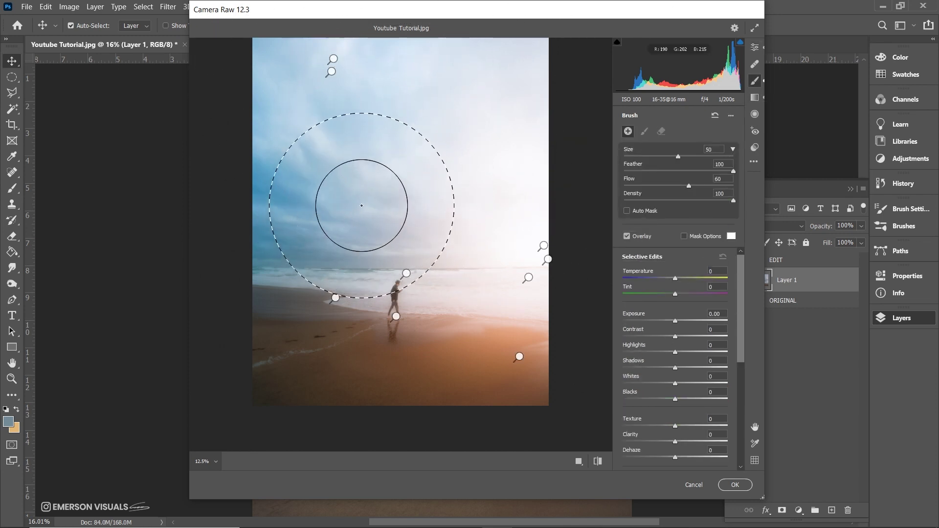
pyautogui.moveTo(262, 261); pyautogui.dragTo(278, 445)
pyautogui.moveTo(675, 321); pyautogui.dragTo(673, 321)
pyautogui.press('[')
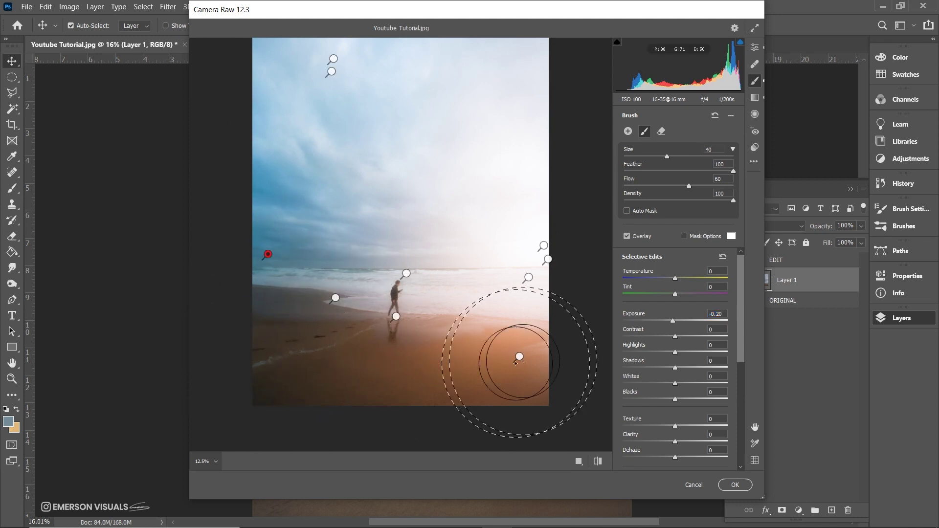
# Lower the left-edge brush adjustment's Dehaze, try a darker Exposure and undo the last change.
pyautogui.moveTo(671, 458); pyautogui.dragTo(660, 458)
pyautogui.moveTo(672, 322); pyautogui.dragTo(670, 322)
pyautogui.hotkey('ctrl', 'z')
pyautogui.press('e')
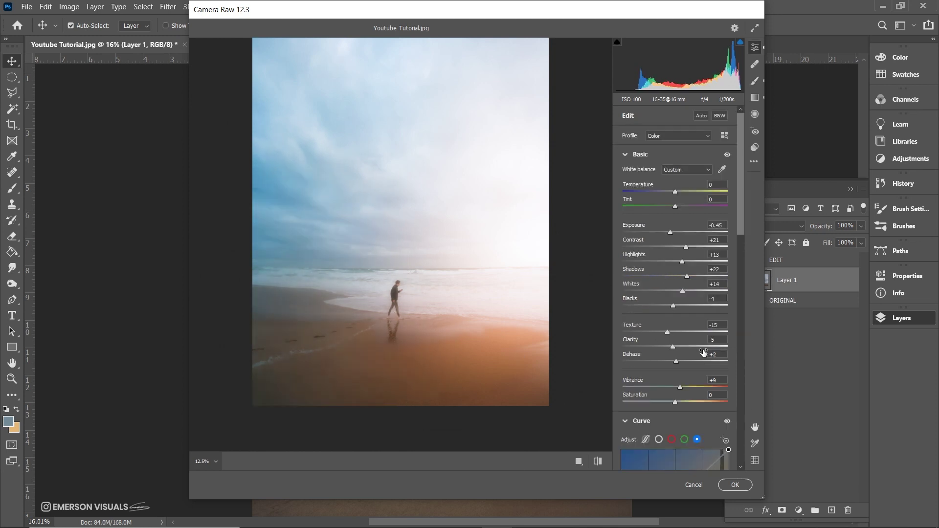
# Add a slanted graduated filter from the shoreline at left toward the bright horizon and set its Exposure to -0.40.
pyautogui.click(755, 97)
pyautogui.moveTo(311, 298); pyautogui.dragTo(494, 248)
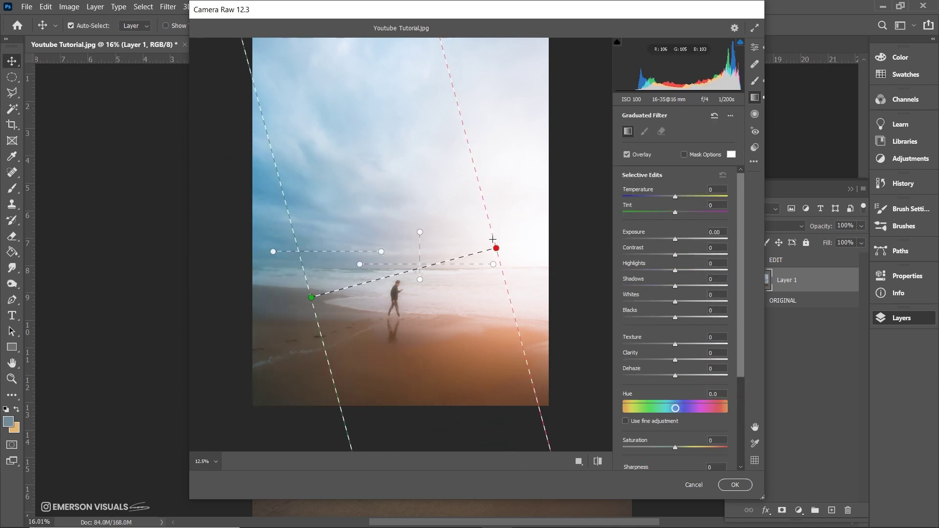
pyautogui.click(669, 240)
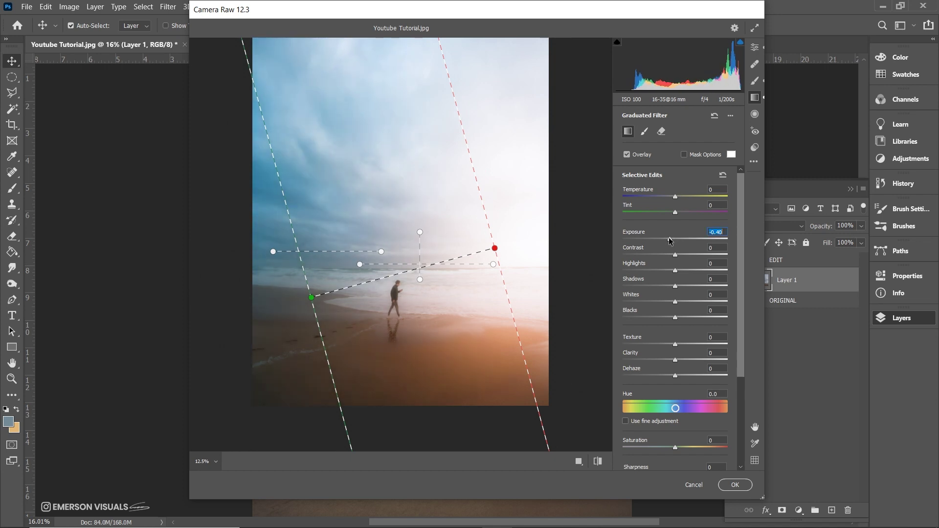
# Set the Blues hue to -15 in the Color Mixer and apply the Camera Raw edits to Layer 1.
pyautogui.click(755, 47)
pyautogui.scroll(-10, 646, 297)
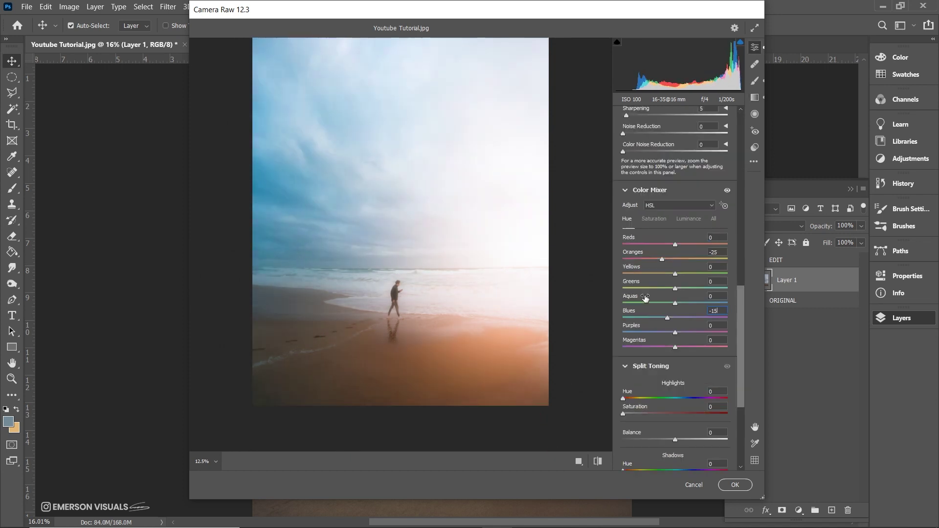
pyautogui.press('Return')
pyautogui.scroll(-2, 470, 361)
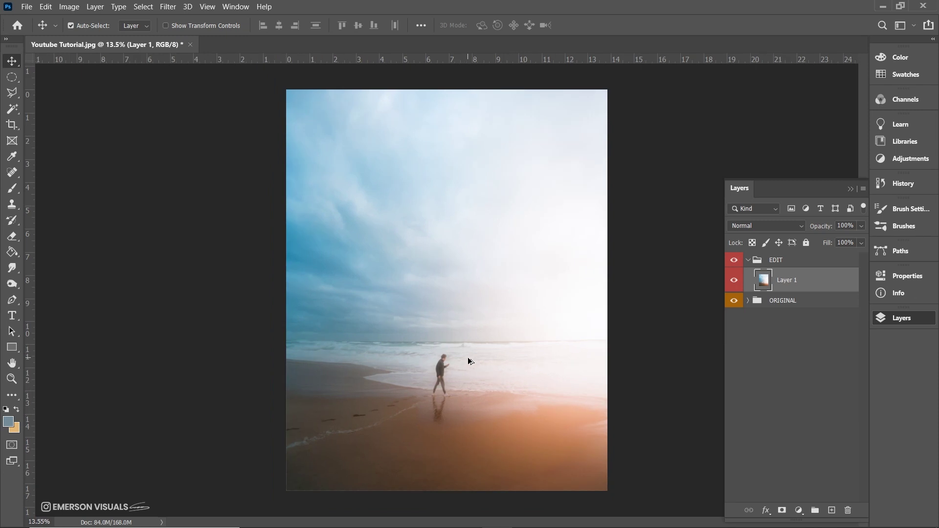
# Toggle Layer 1's visibility to compare the graded photo with the original.
pyautogui.click(734, 280)
pyautogui.click(734, 280)
pyautogui.click(734, 280)
pyautogui.click(734, 280)
# Add a new layer above Layer 1 in the EDIT group and choose the 4533 px cloud brush.
pyautogui.click(832, 511)
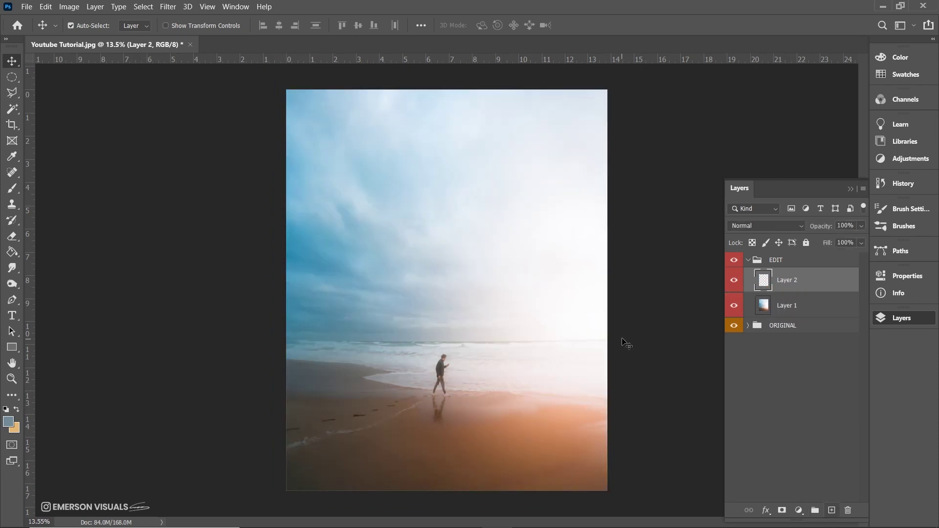
pyautogui.press('b')
pyautogui.click(87, 26)
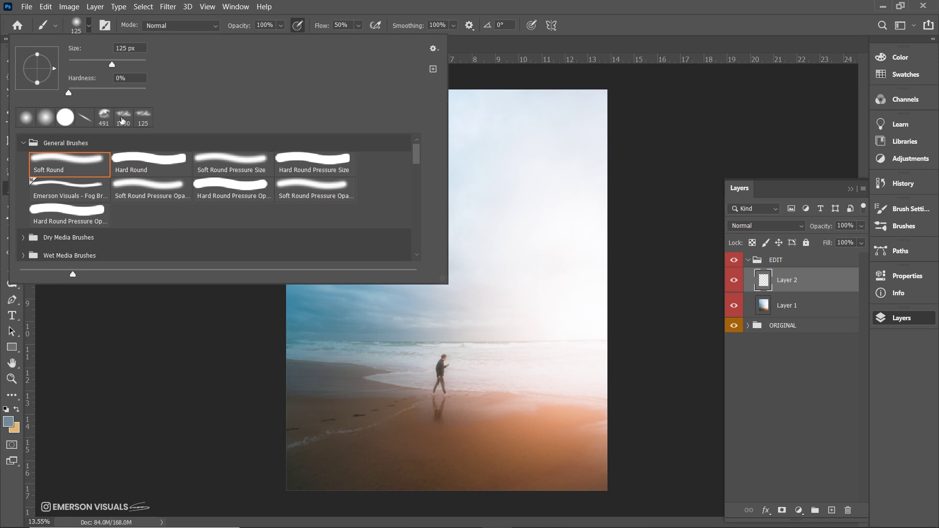
pyautogui.click(104, 117)
pyautogui.scroll(-10, 249, 243)
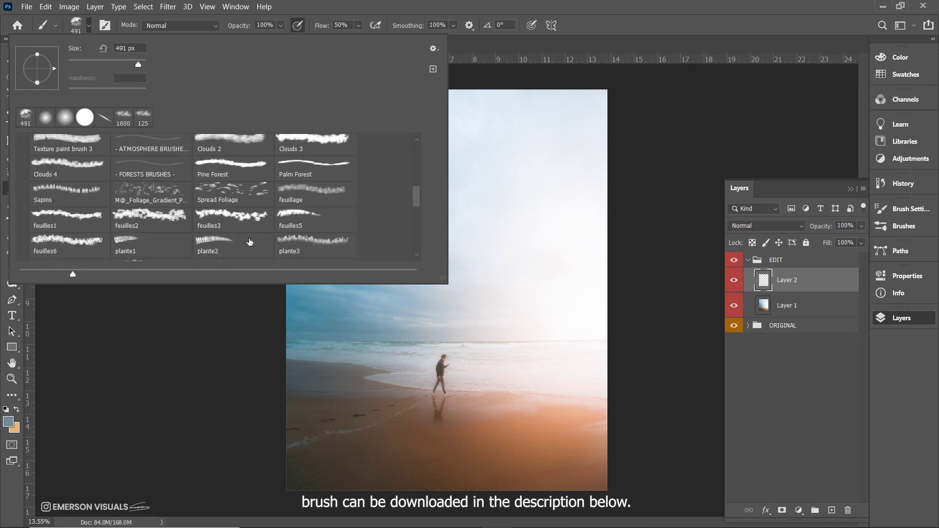
pyautogui.scroll(5, 250, 242)
pyautogui.doubleClick(149, 178)
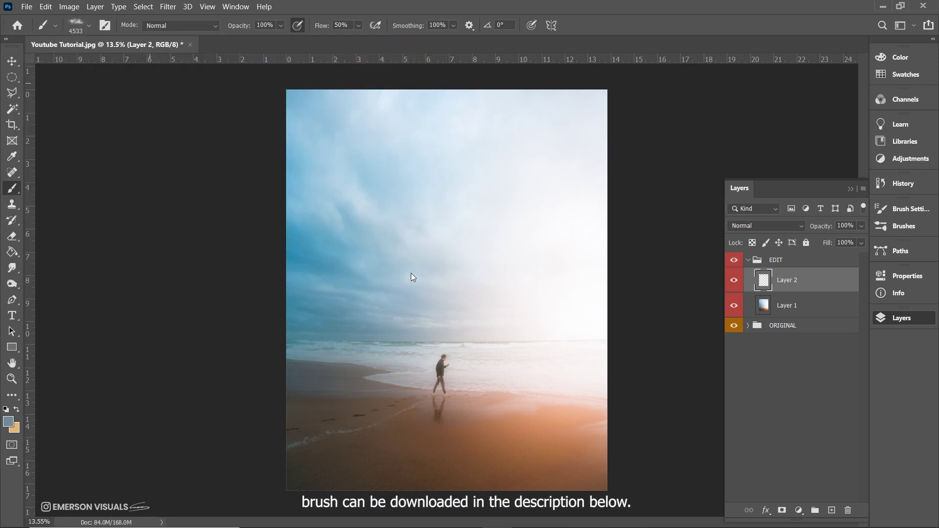
# Sample light blue #d8eef9 from the sky as the foreground colour and set Layer 2's blend mode to Screen.
pyautogui.scroll(3, 411, 277)
pyautogui.hotkey('ctrl', 'z')
pyautogui.click(7, 422)
pyautogui.click(503, 269)
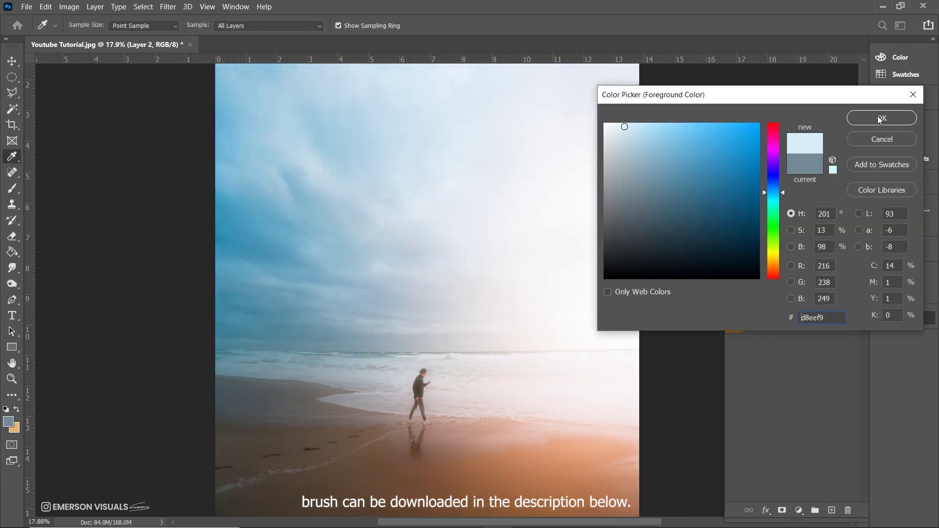
pyautogui.click(882, 118)
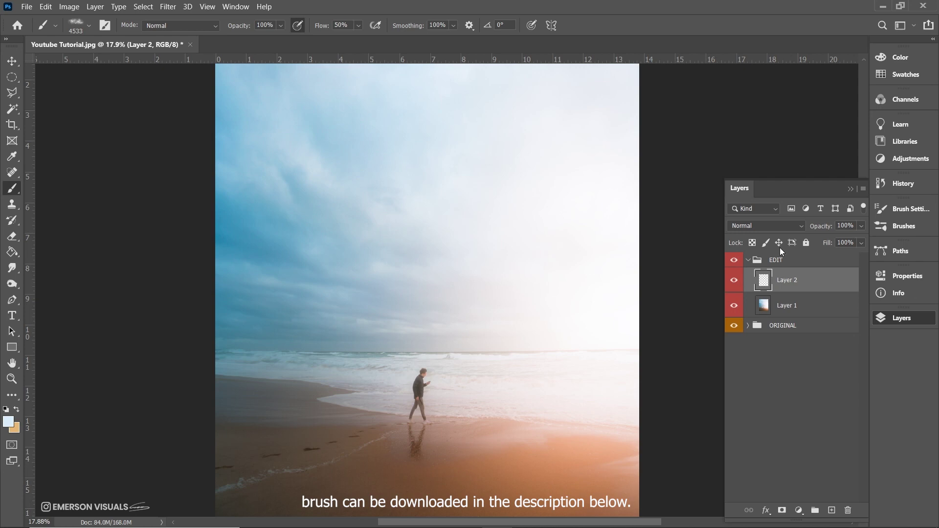
pyautogui.click(779, 227)
pyautogui.click(761, 321)
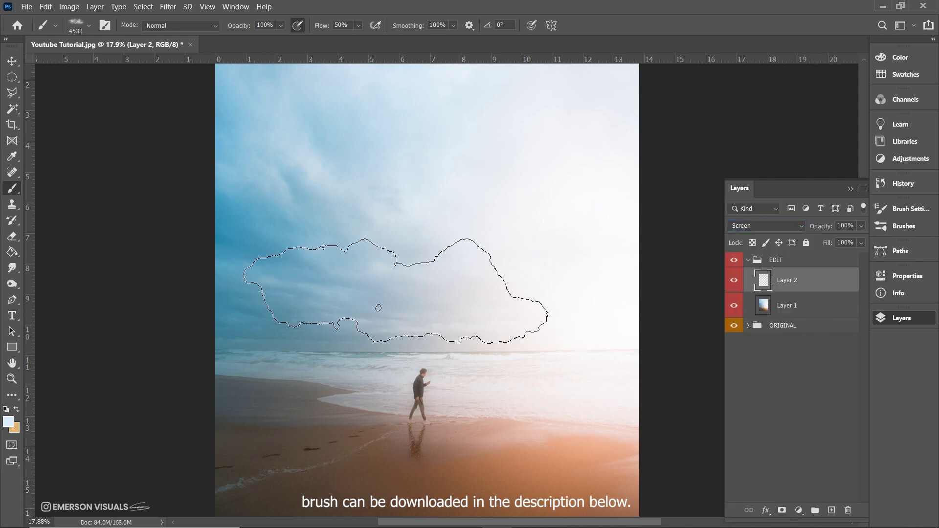
# Paint soft clouds and fog over the sky and shoreline on Layer 2, undoing unwanted strokes.
pyautogui.hotkey('ctrl', 'z')
pyautogui.scroll(-2, 333, 217)
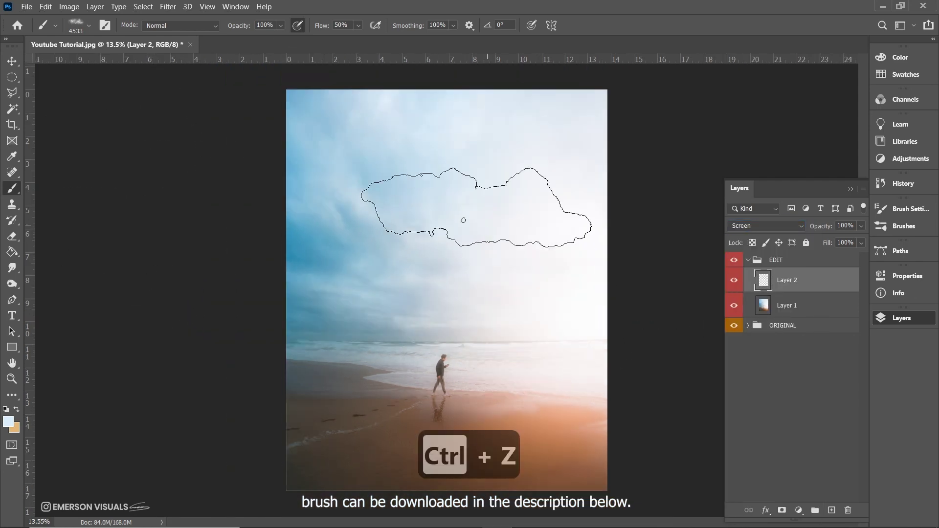
pyautogui.scroll(2, 622, 333)
pyautogui.scroll(-1, 625, 329)
pyautogui.scroll(-2, 540, 290)
pyautogui.scroll(2, 537, 293)
pyautogui.click(385, 326)
pyautogui.hotkey('ctrl', 'z')
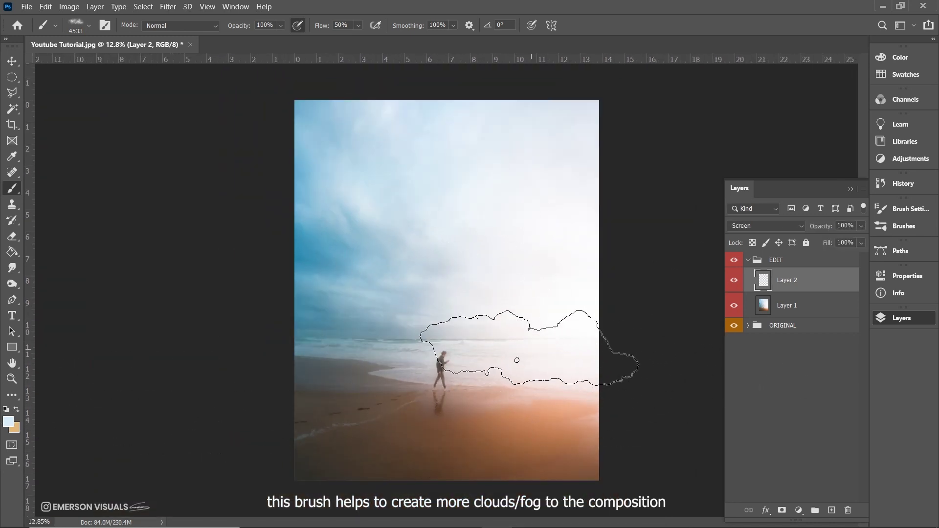
pyautogui.click(537, 403)
pyautogui.scroll(2, 628, 411)
pyautogui.scroll(-4, 621, 392)
pyautogui.hotkey('ctrl', 'z')
# Set Layer 2's Fill to 50% and check the softened fog up close and across the whole photo.
pyautogui.doubleClick(845, 243)
pyautogui.write('50')
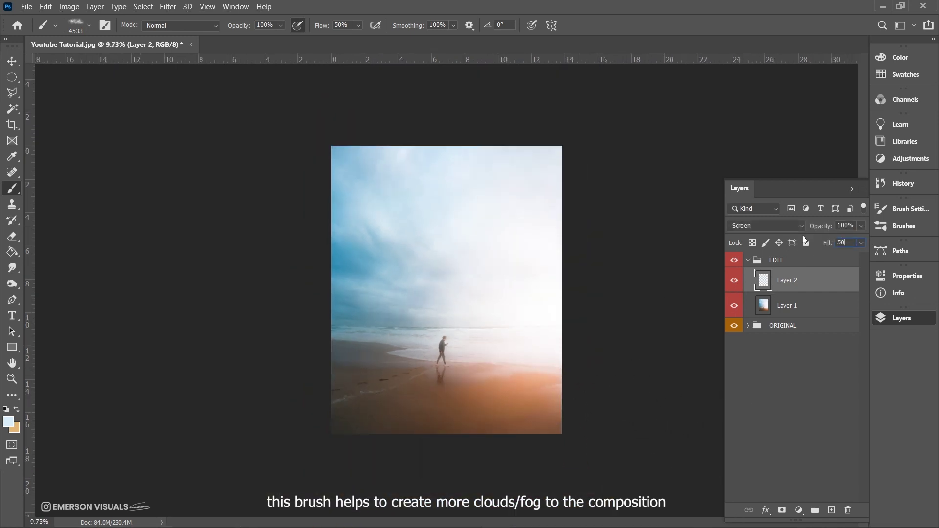
pyautogui.press('Return')
pyautogui.scroll(3, 499, 360)
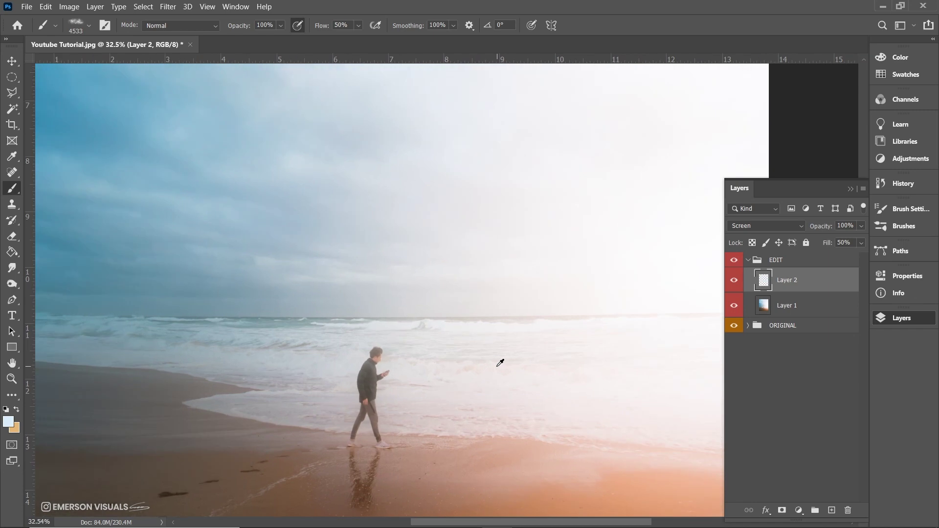
pyautogui.scroll(-2, 533, 356)
pyautogui.scroll(-1, 618, 361)
pyautogui.scroll(2, 620, 362)
pyautogui.scroll(-1, 587, 266)
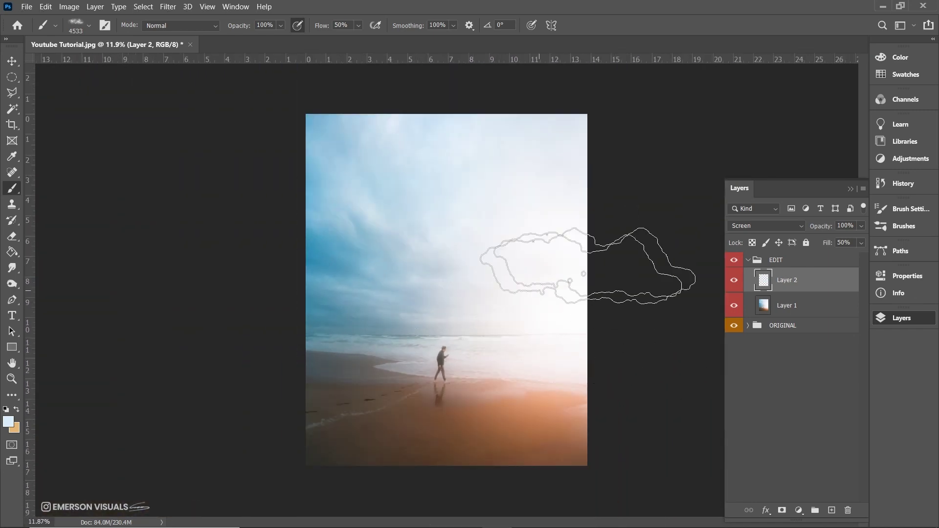
# Merge the fog layer with Layer 1 and toggle the merged layer's visibility to compare before and after.
pyautogui.rightClick(825, 308)
pyautogui.click(730, 374)
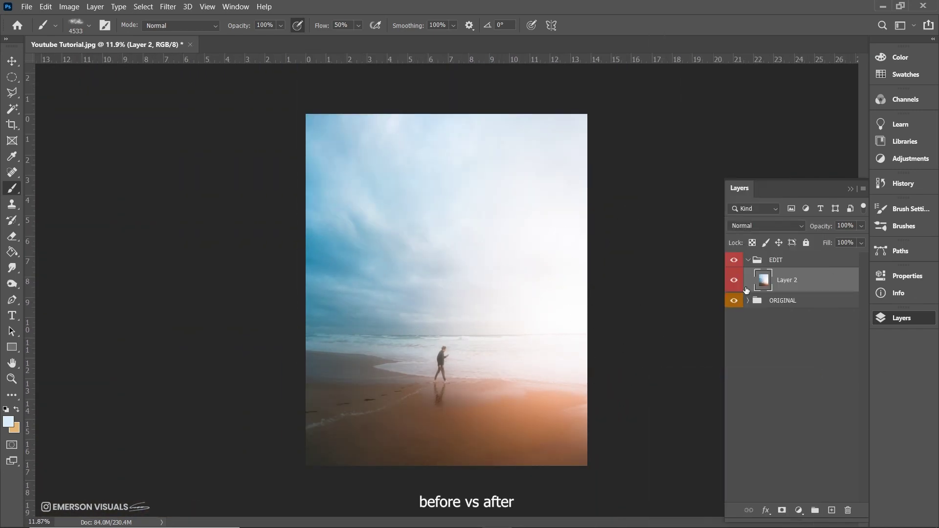
pyautogui.click(735, 282)
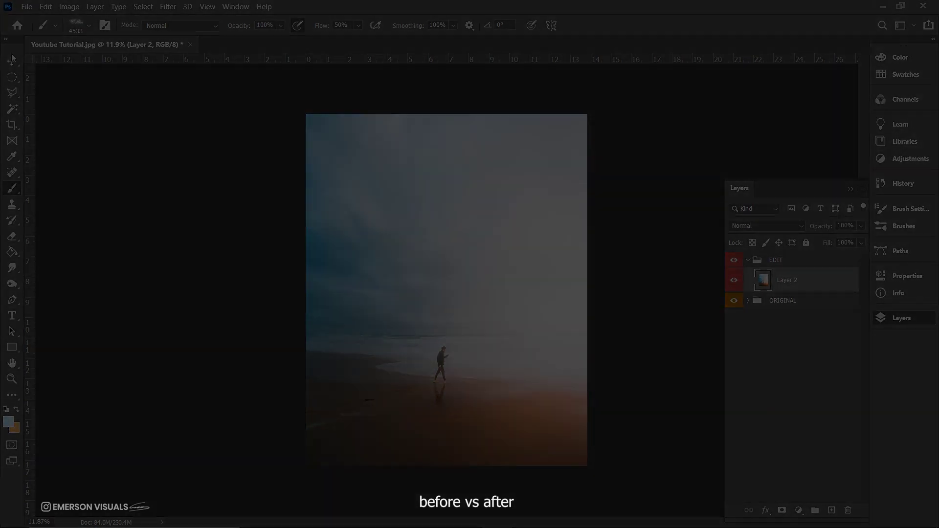